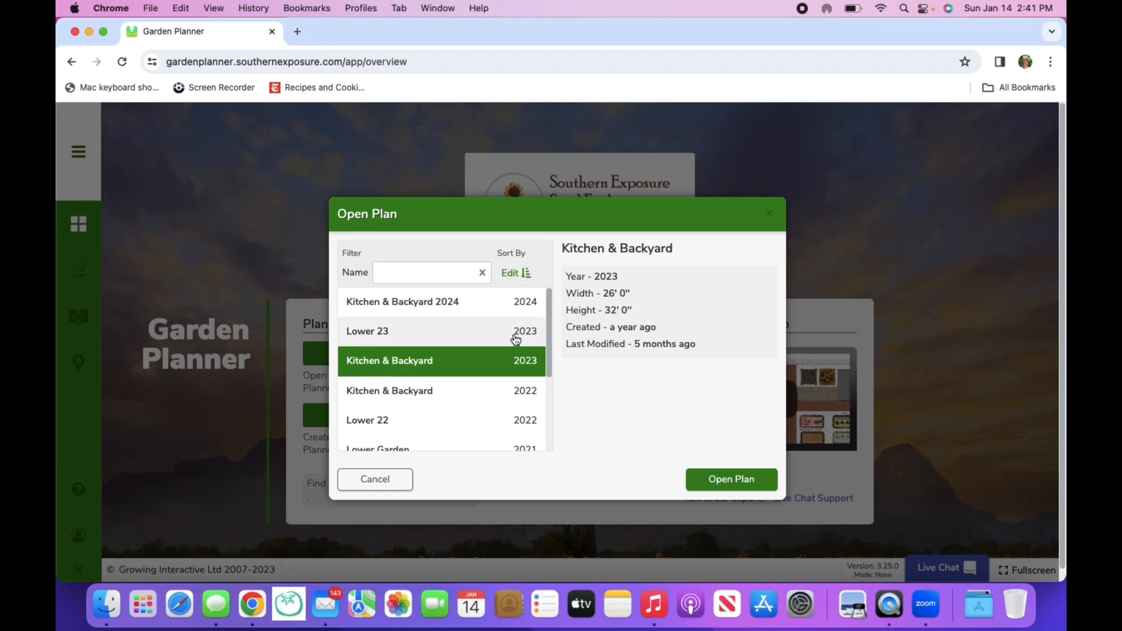
Open the Lower 23 plan from 2023 and show its garden beds as planted in April.
{"action": "left_click", "coordinate": [374, 333]}
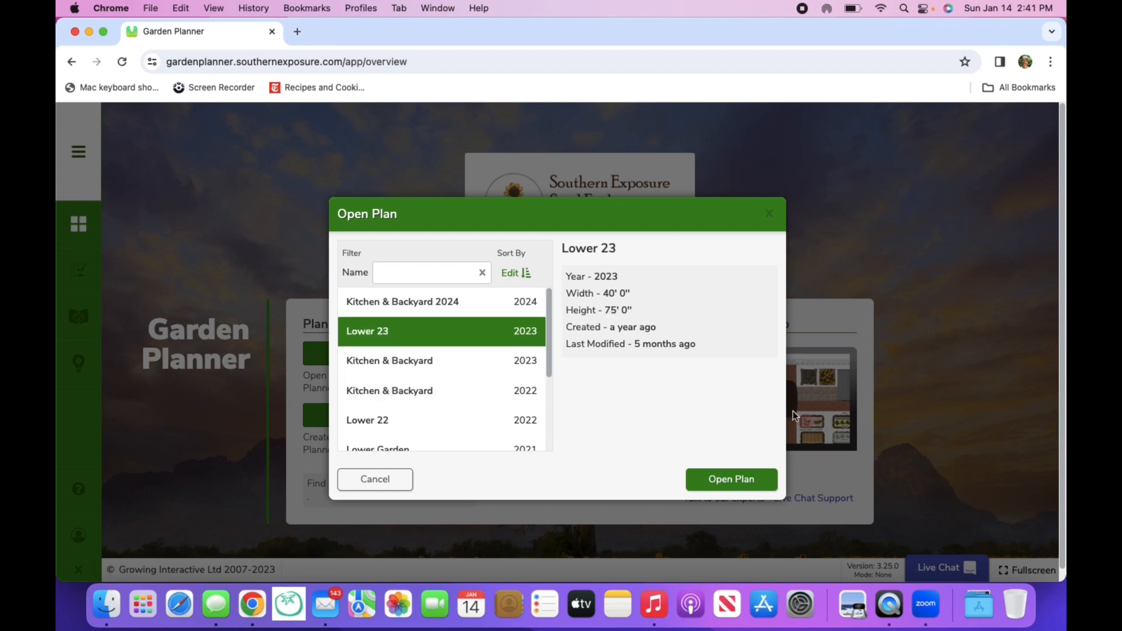
{"action": "left_click", "coordinate": [720, 485]}
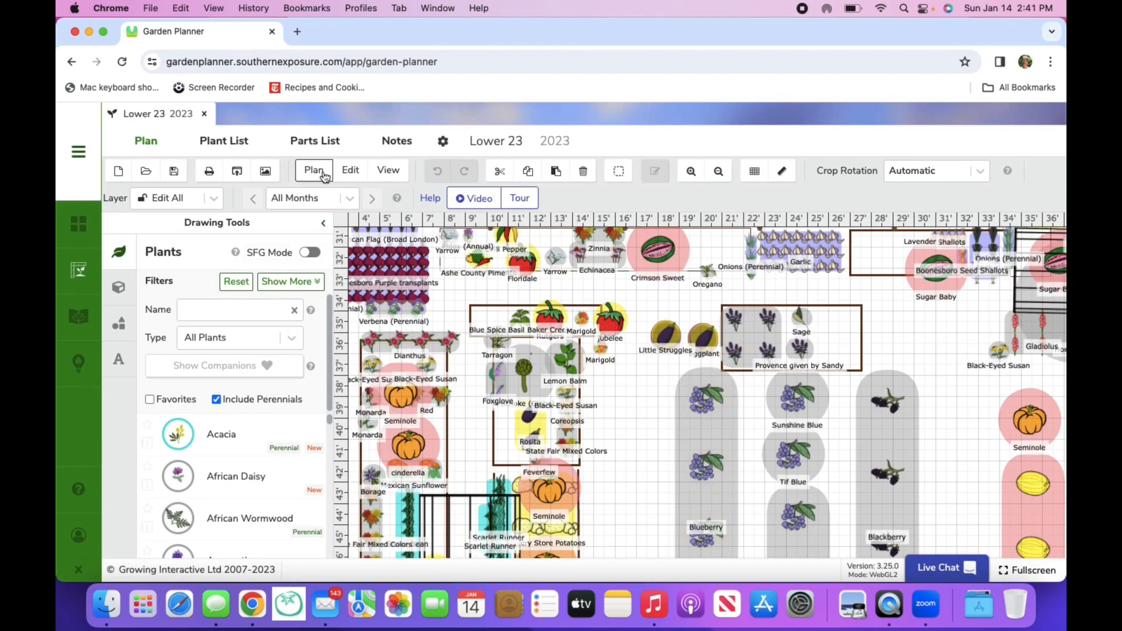
{"action": "left_click", "coordinate": [350, 199]}
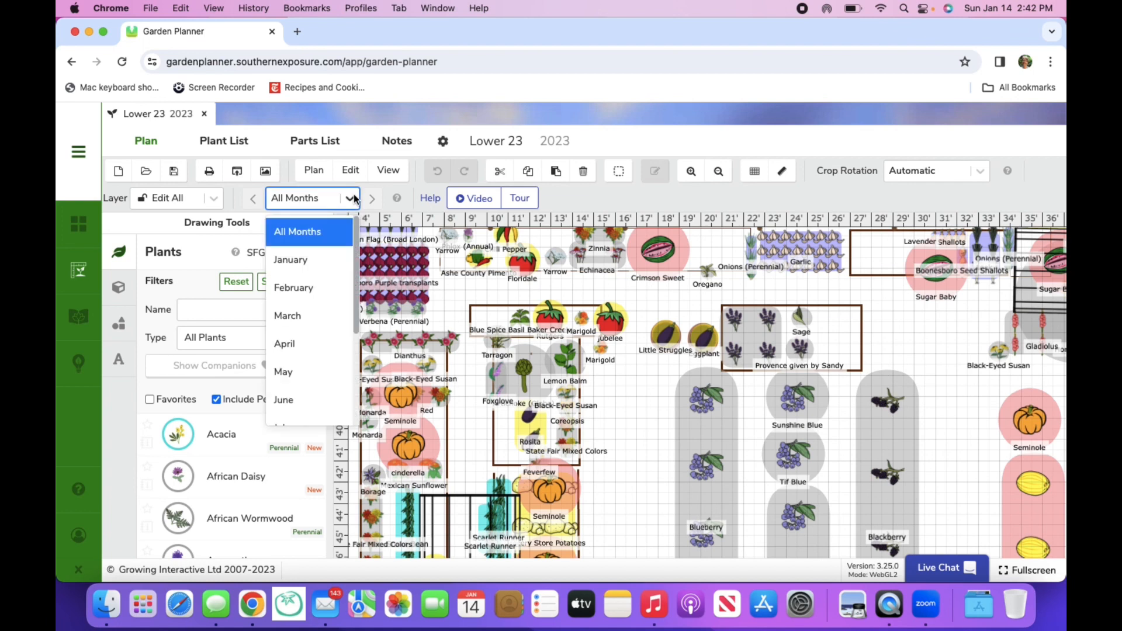
{"action": "left_click", "coordinate": [301, 346]}
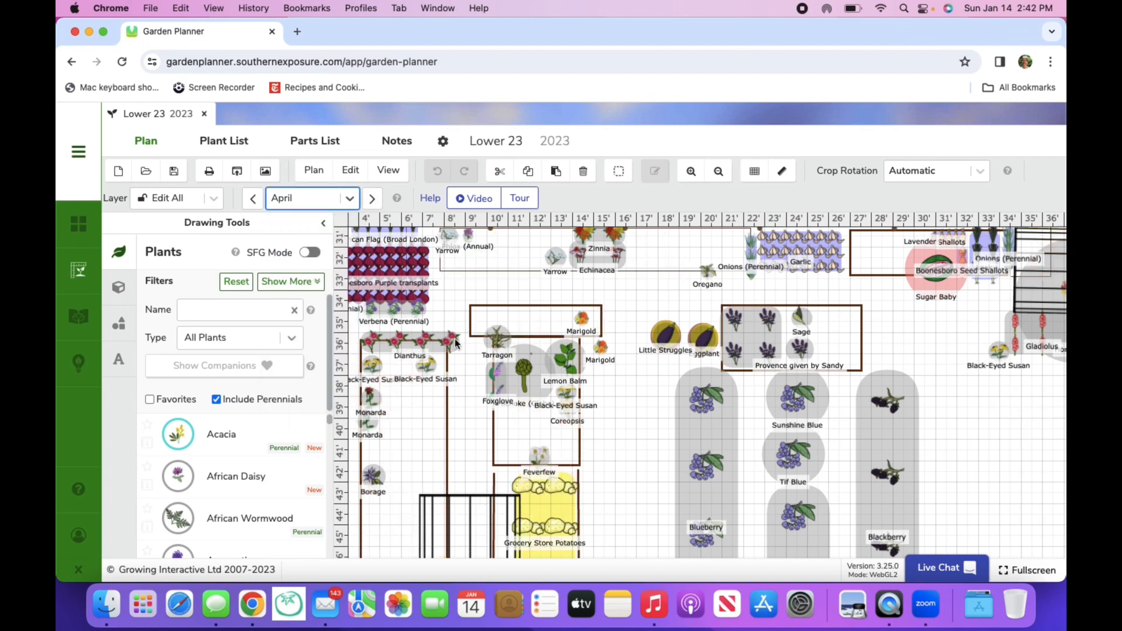
{"action": "left_click", "coordinate": [664, 470]}
{"action": "left_click_drag", "start_coordinate": [663, 465], "coordinate": [739, 630]}
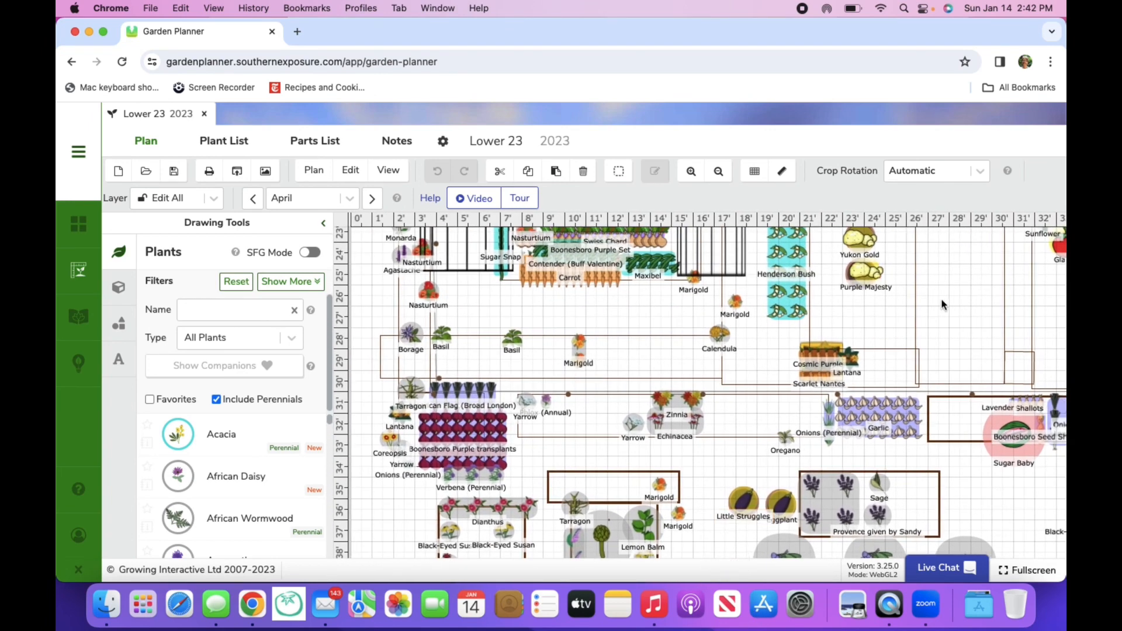
{"action": "left_click_drag", "start_coordinate": [941, 298], "coordinate": [930, 468]}
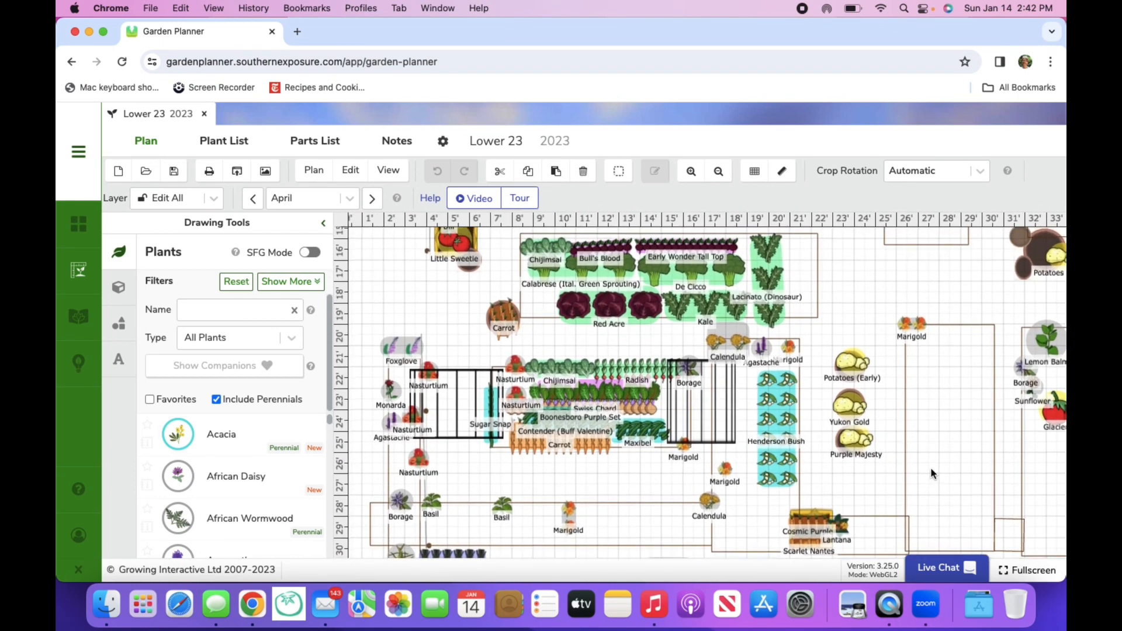
{"action": "left_click", "coordinate": [736, 384]}
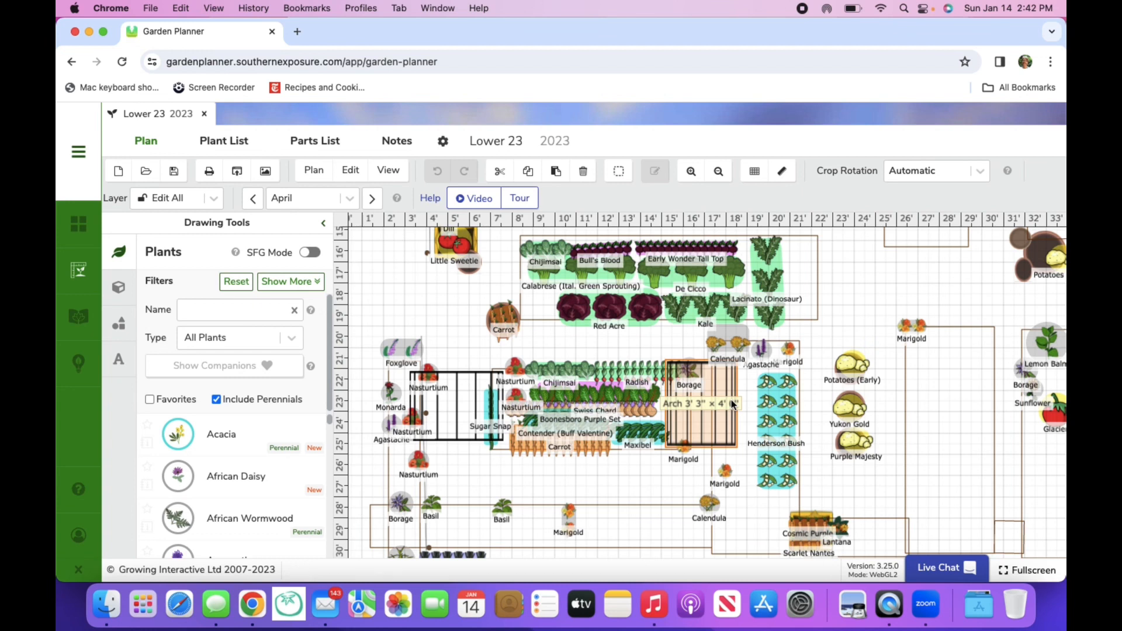
Review the Red Acre cabbage's details in the Lower 23 plan, including its in-ground dates, planting times and plant notes.
{"action": "double_click", "coordinate": [611, 325]}
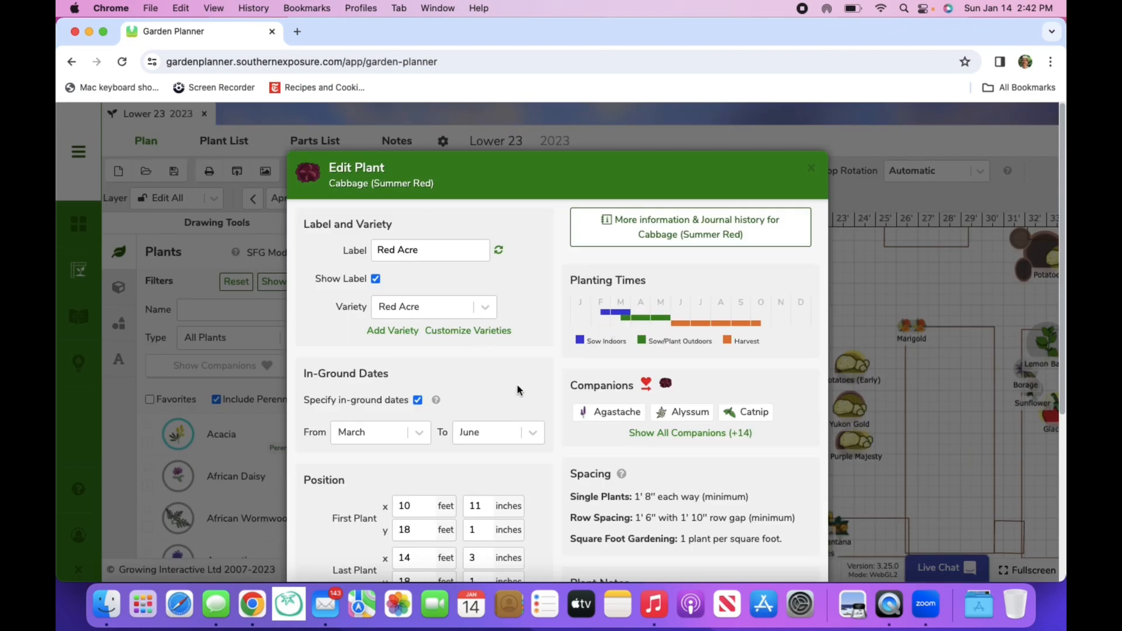
{"action": "scroll", "coordinate": [517, 386], "scroll_direction": "down", "scroll_amount": 3}
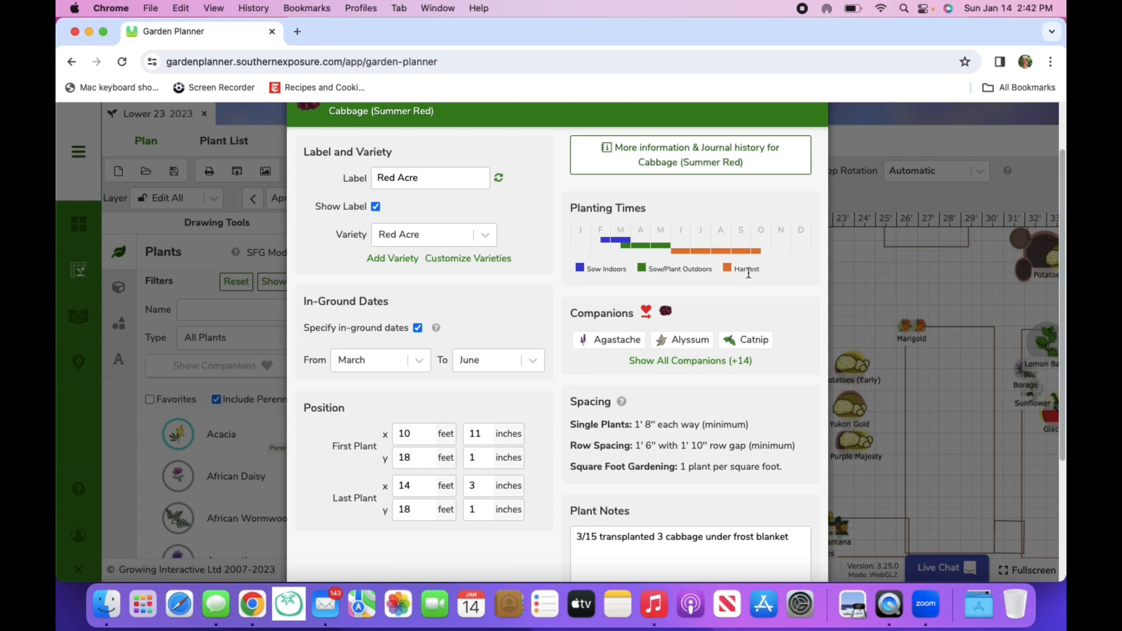
{"action": "scroll", "coordinate": [705, 366], "scroll_direction": "down", "scroll_amount": 5}
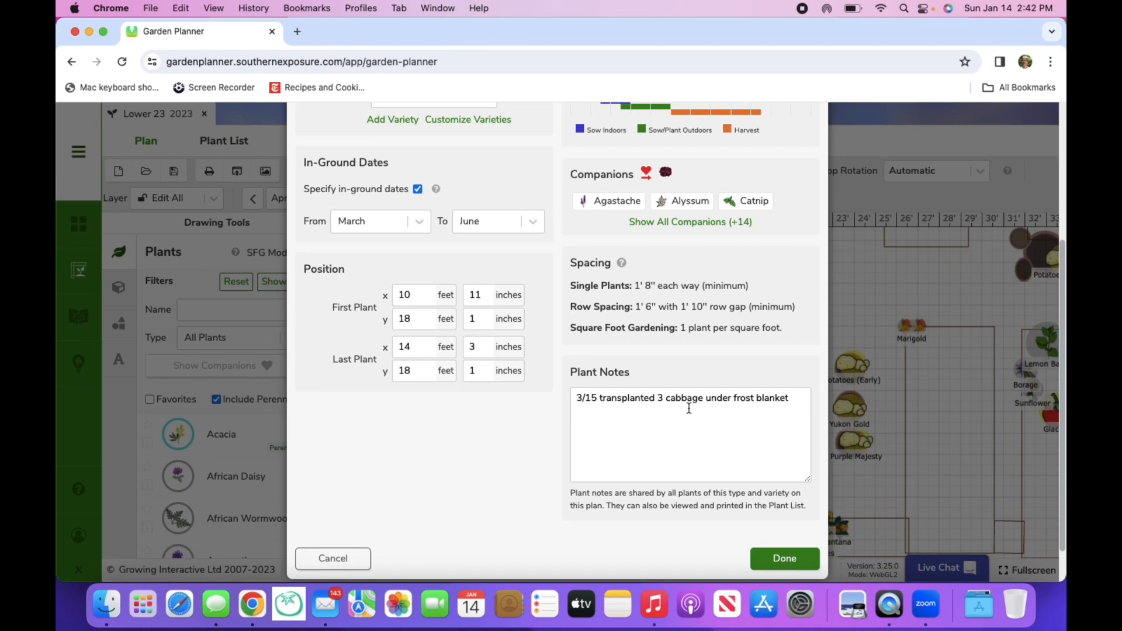
{"action": "left_click", "coordinate": [785, 561]}
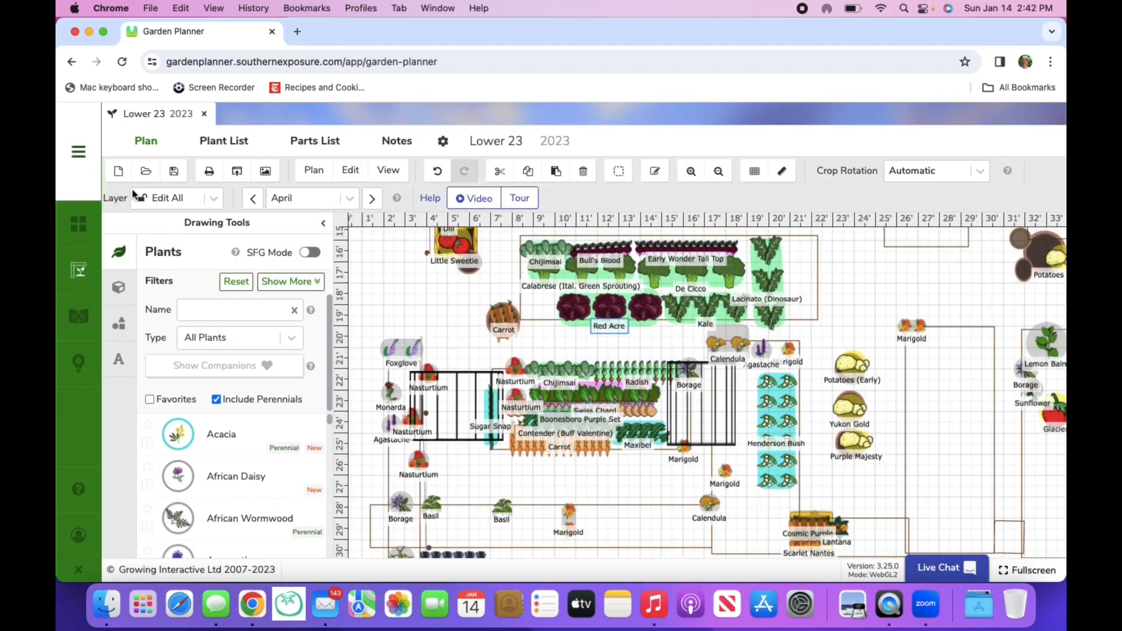
Start a new follow-on plan from the overview page, using Lower 23, 2023 as the previous plan.
{"action": "left_click", "coordinate": [80, 231]}
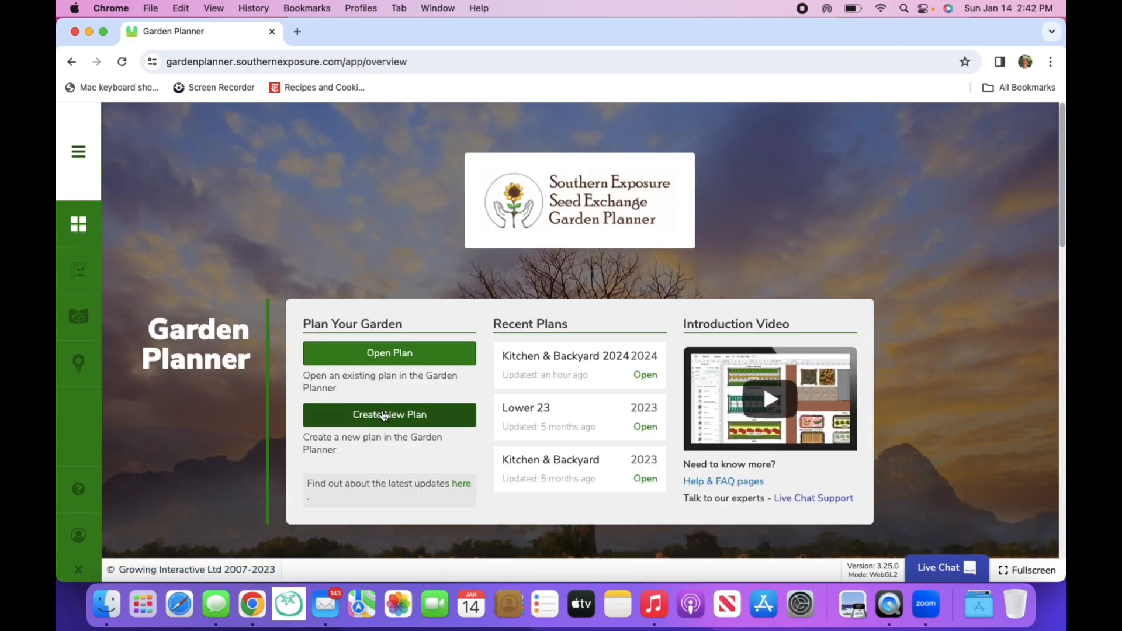
{"action": "left_click", "coordinate": [384, 415]}
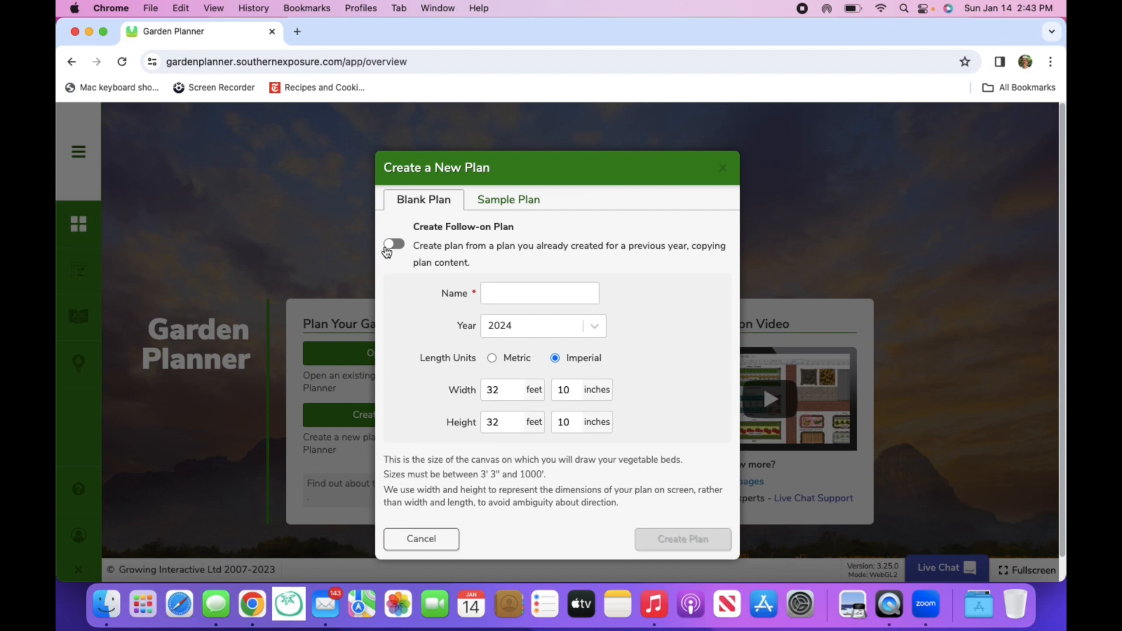
{"action": "left_click", "coordinate": [394, 246]}
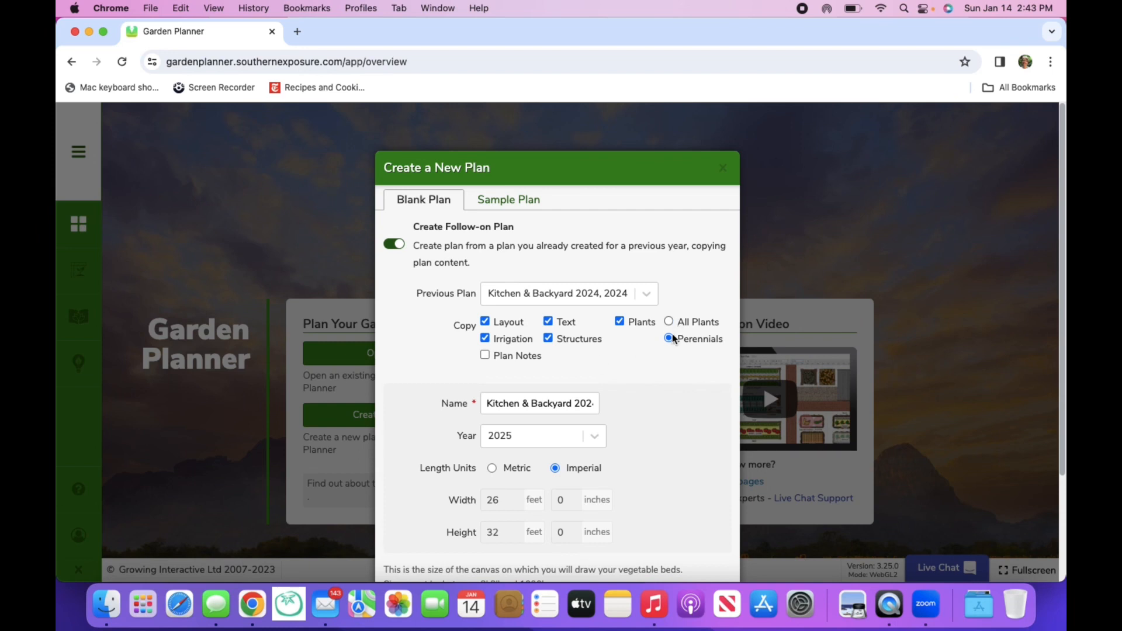
{"action": "scroll", "coordinate": [665, 360], "scroll_direction": "down", "scroll_amount": 5}
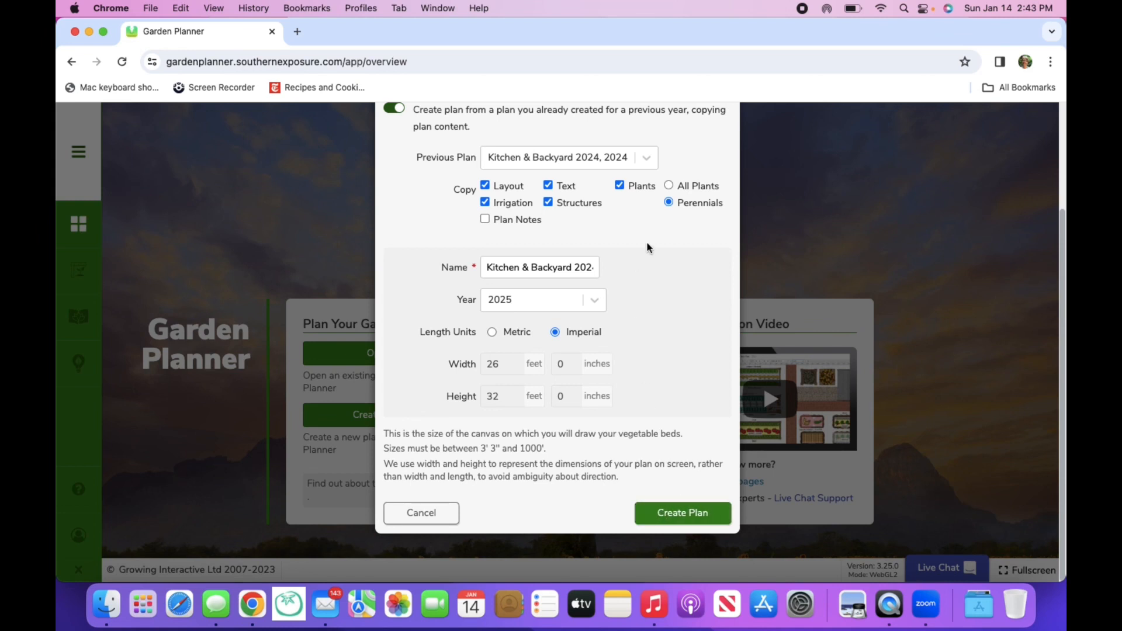
{"action": "scroll", "coordinate": [648, 248], "scroll_direction": "up", "scroll_amount": 3}
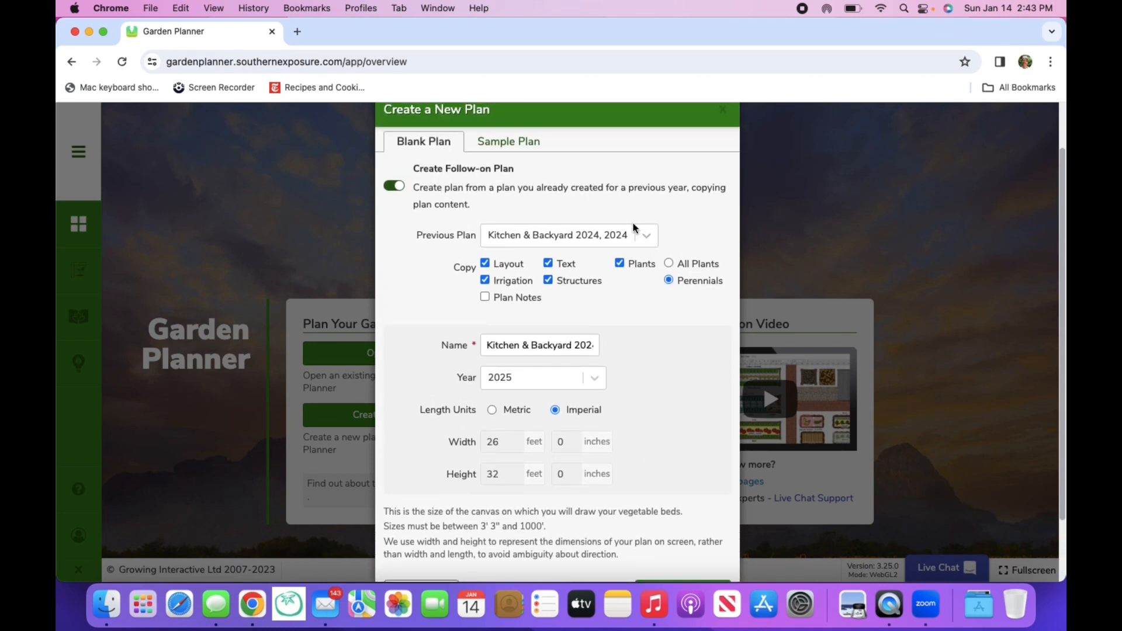
{"action": "left_click", "coordinate": [646, 238]}
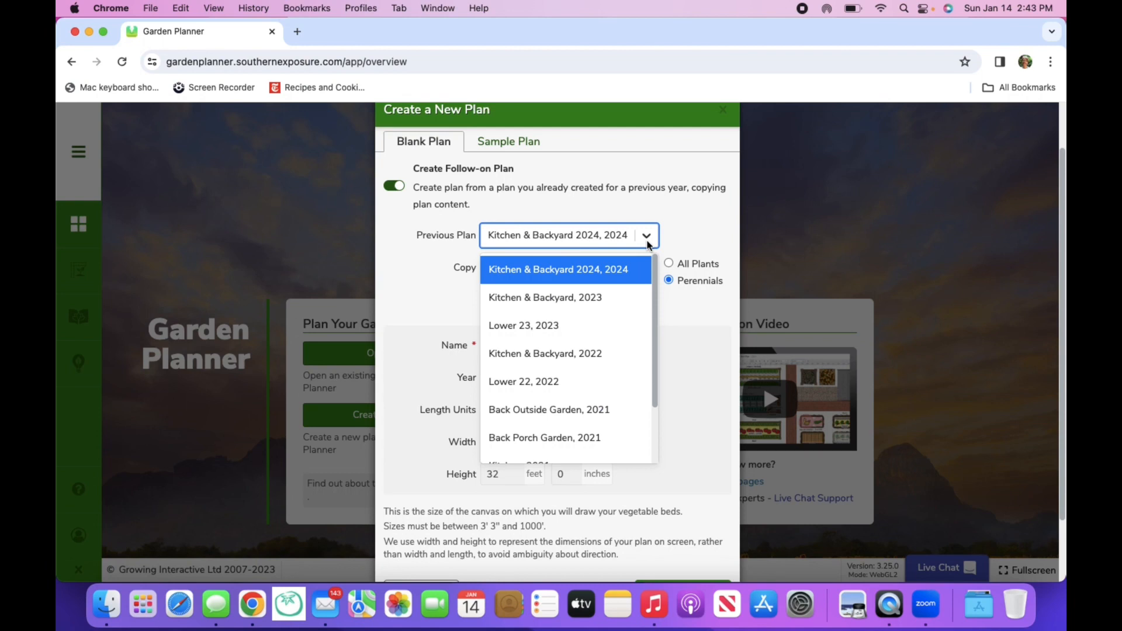
{"action": "left_click", "coordinate": [565, 328]}
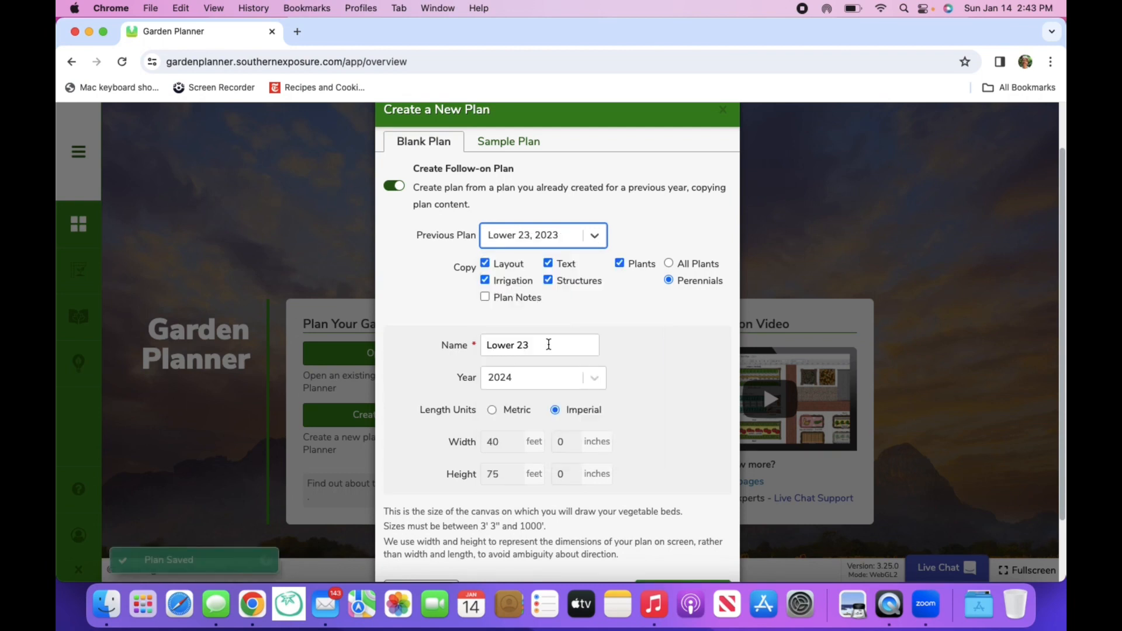
Name the follow-on plan Lower 24 and create it.
{"action": "left_click", "coordinate": [530, 347]}
{"action": "key", "text": "BackSpace"}
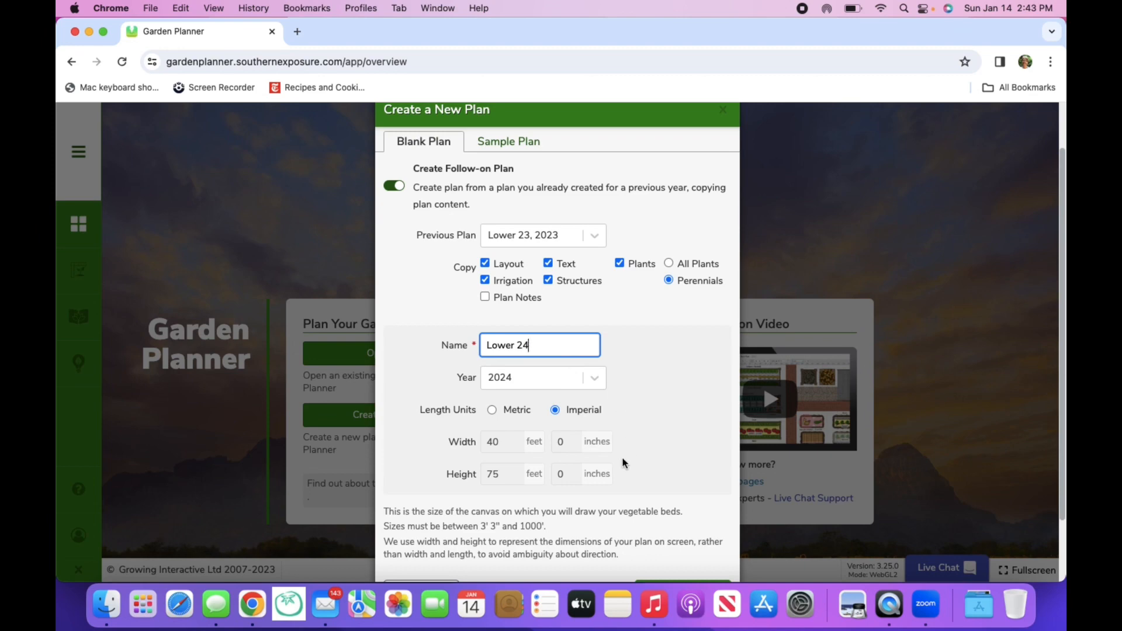
{"action": "scroll", "coordinate": [623, 462], "scroll_direction": "down", "scroll_amount": 3}
{"action": "scroll", "coordinate": [623, 462], "scroll_direction": "down", "scroll_amount": 1}
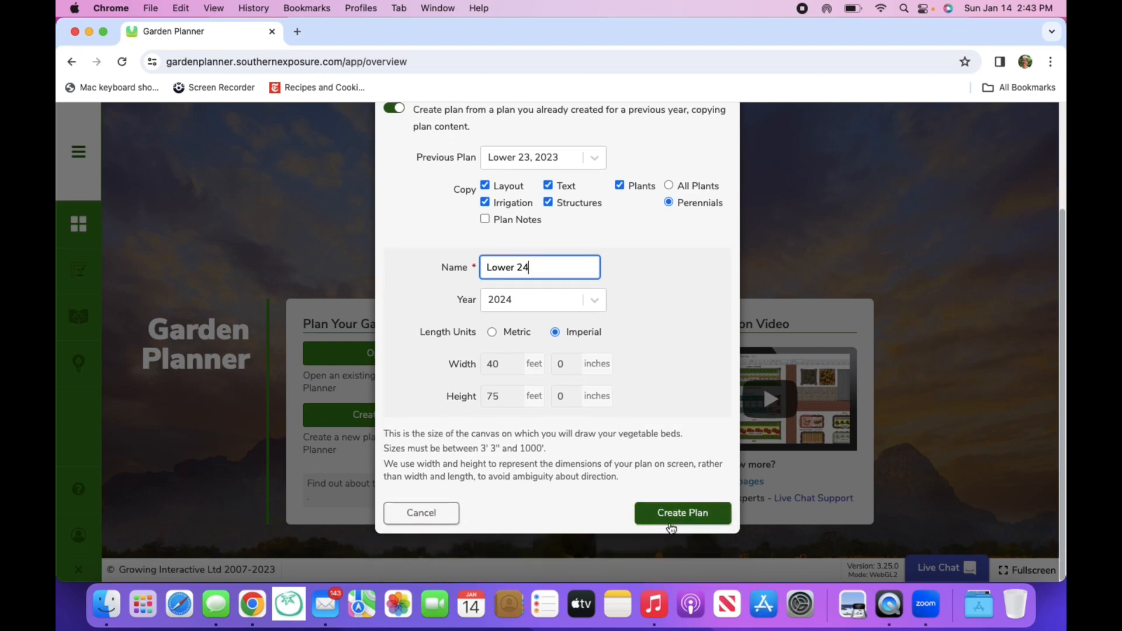
{"action": "left_click", "coordinate": [672, 520]}
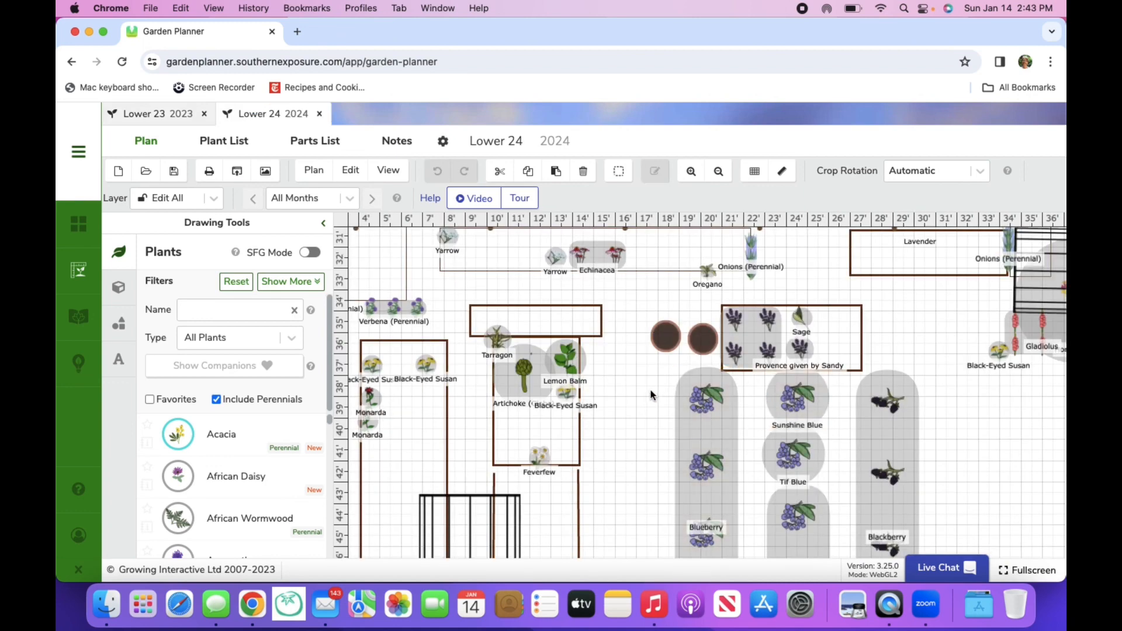
Delete the globe artichoke beside the lemon balm from the Lower 24 plan.
{"action": "left_click_drag", "start_coordinate": [650, 390], "coordinate": [655, 422]}
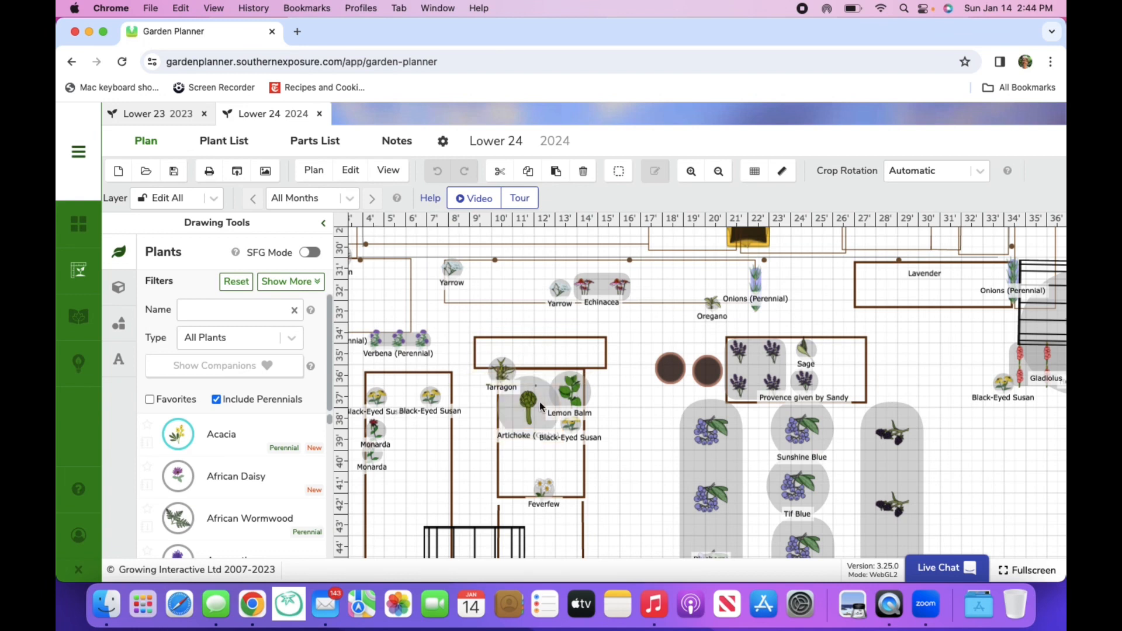
{"action": "left_click", "coordinate": [525, 415]}
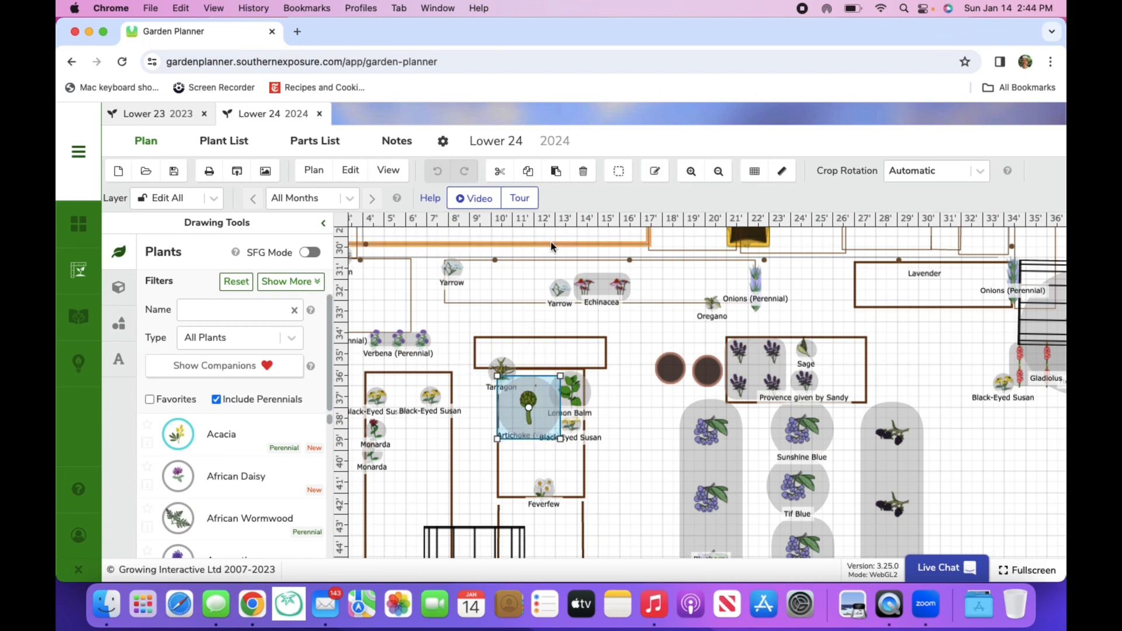
{"action": "left_click", "coordinate": [583, 172]}
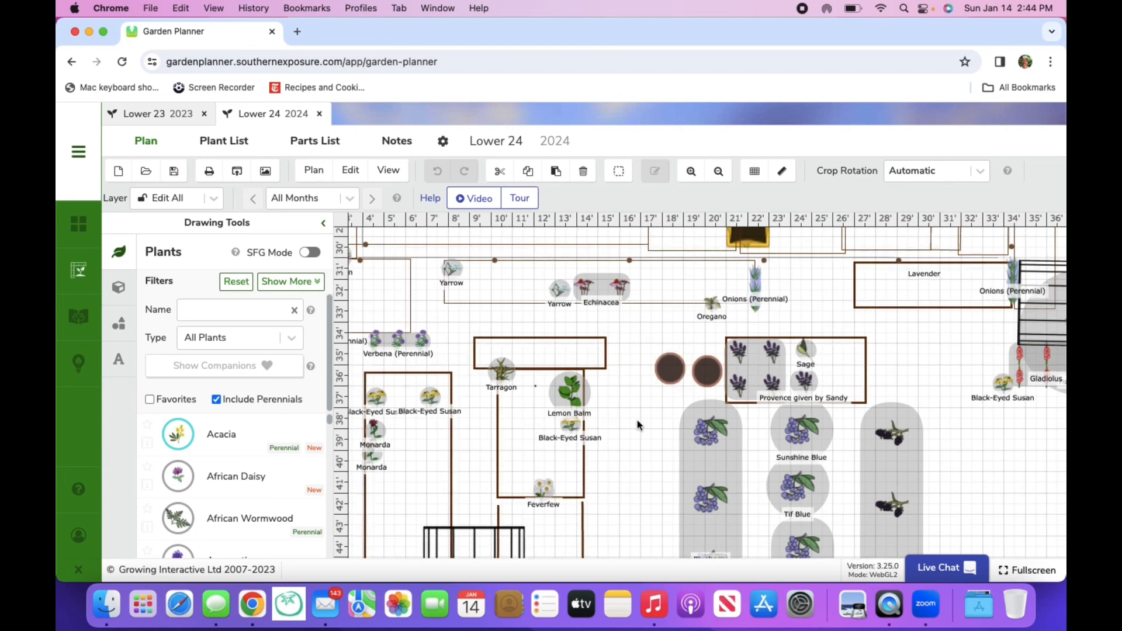
Filter the plant list to vegetables whose name contains "lett".
{"action": "scroll", "coordinate": [637, 425], "scroll_direction": "up", "scroll_amount": 10}
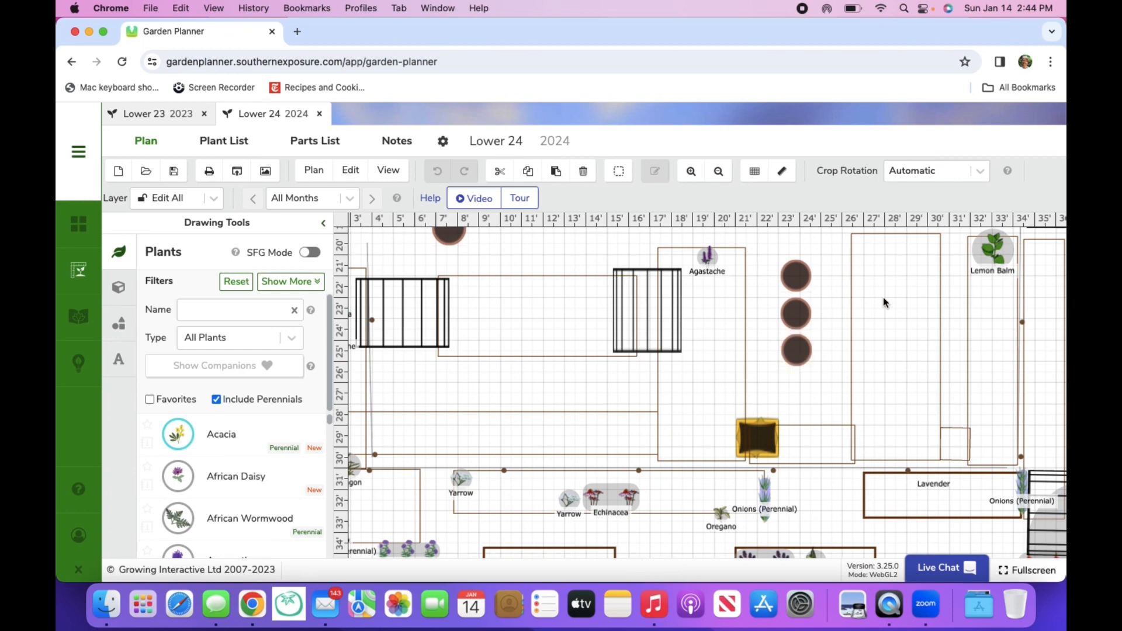
{"action": "scroll", "coordinate": [887, 305], "scroll_direction": "up", "scroll_amount": 4}
{"action": "scroll", "coordinate": [900, 395], "scroll_direction": "up", "scroll_amount": 10}
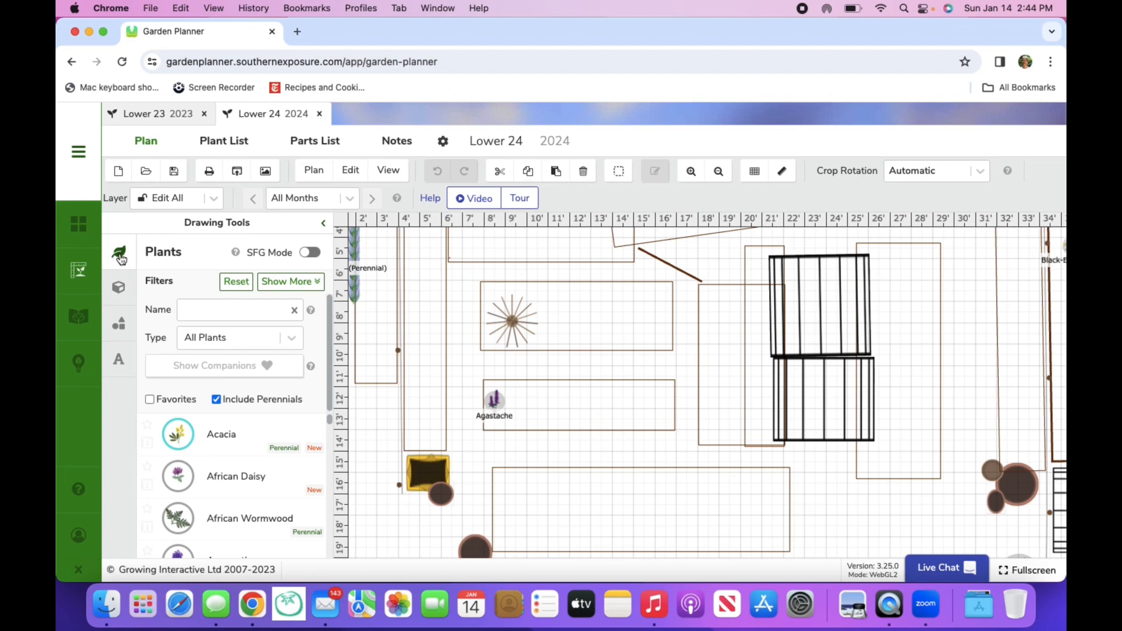
{"action": "left_click", "coordinate": [292, 340]}
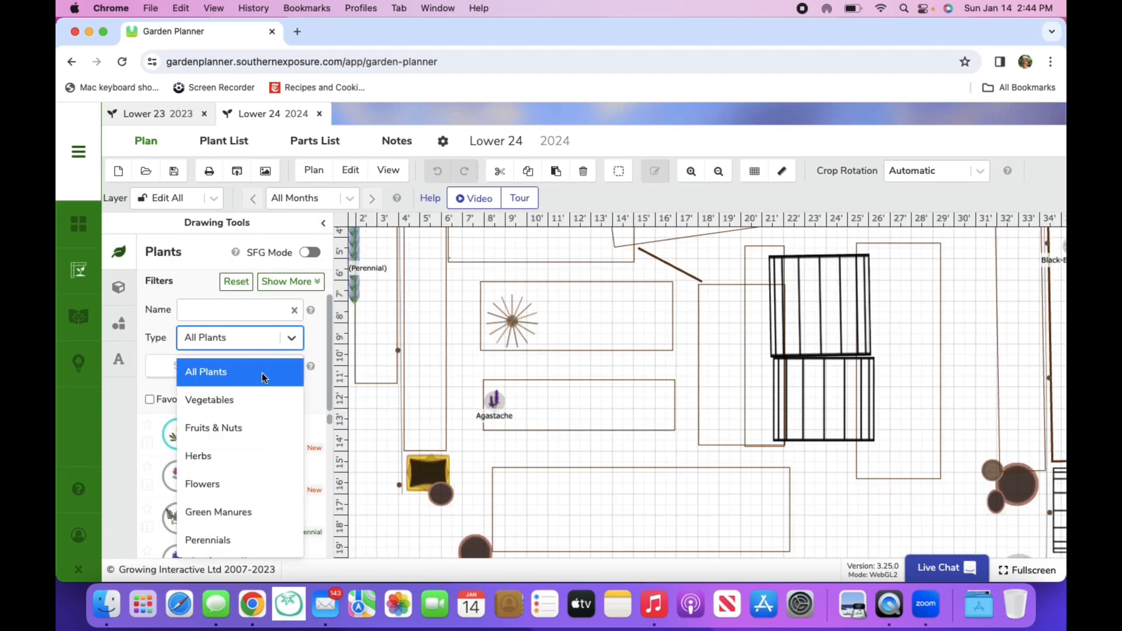
{"action": "left_click", "coordinate": [236, 401]}
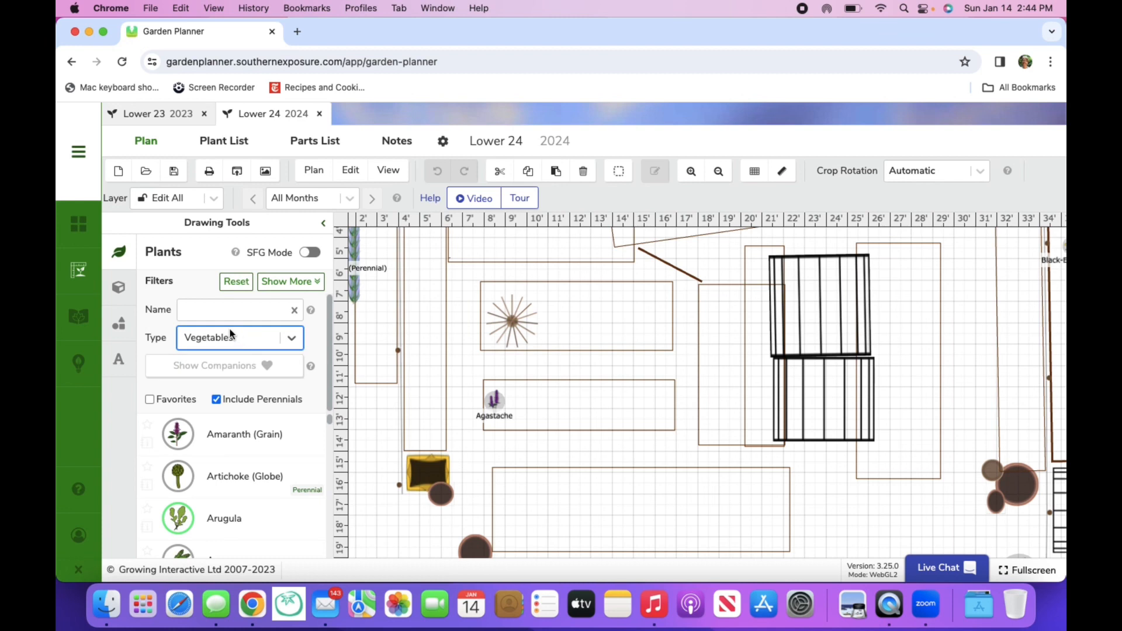
{"action": "left_click", "coordinate": [215, 309]}
{"action": "type", "text": "lett"}
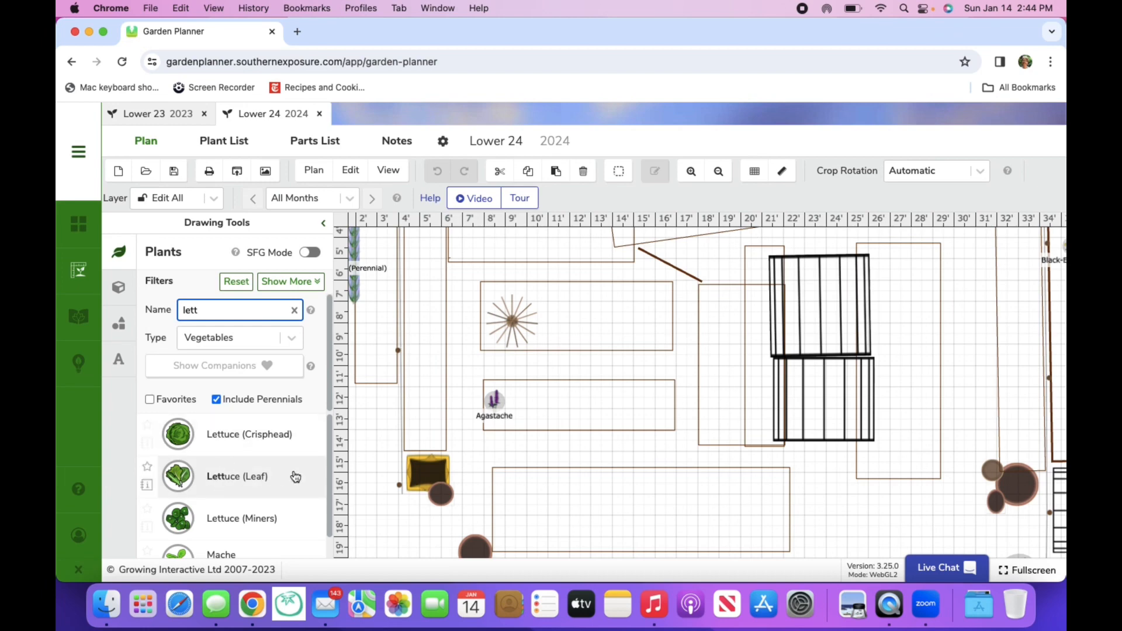
{"action": "scroll", "coordinate": [295, 477], "scroll_direction": "down", "scroll_amount": 1}
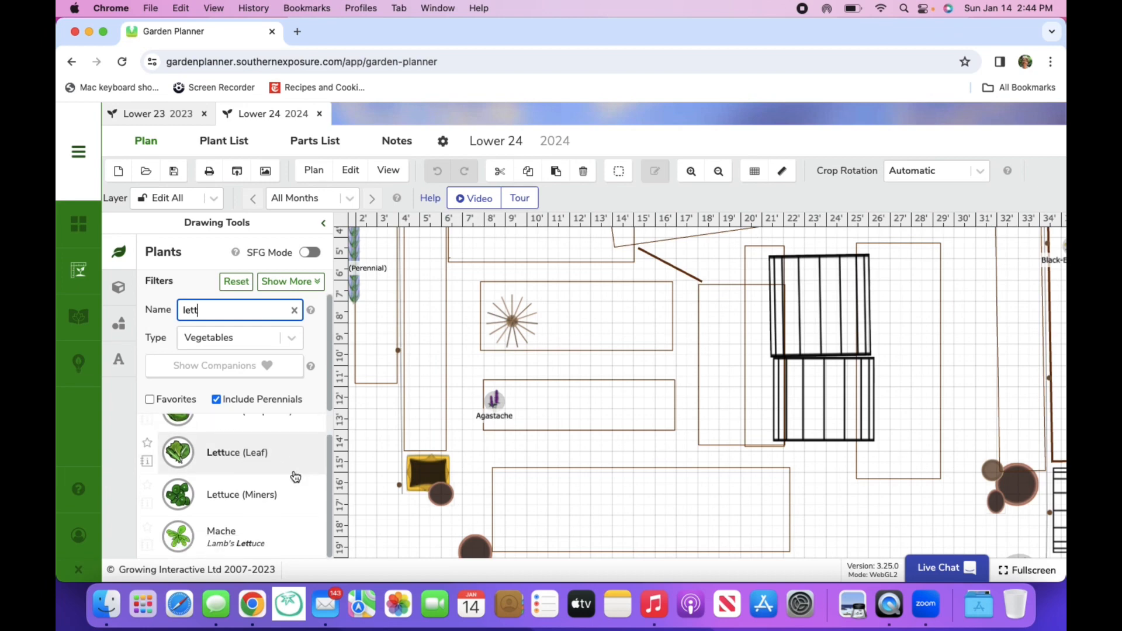
Review the growing information for Lettuce (Leaf), including its companion plants and planting times, and close the details.
{"action": "left_click", "coordinate": [148, 462]}
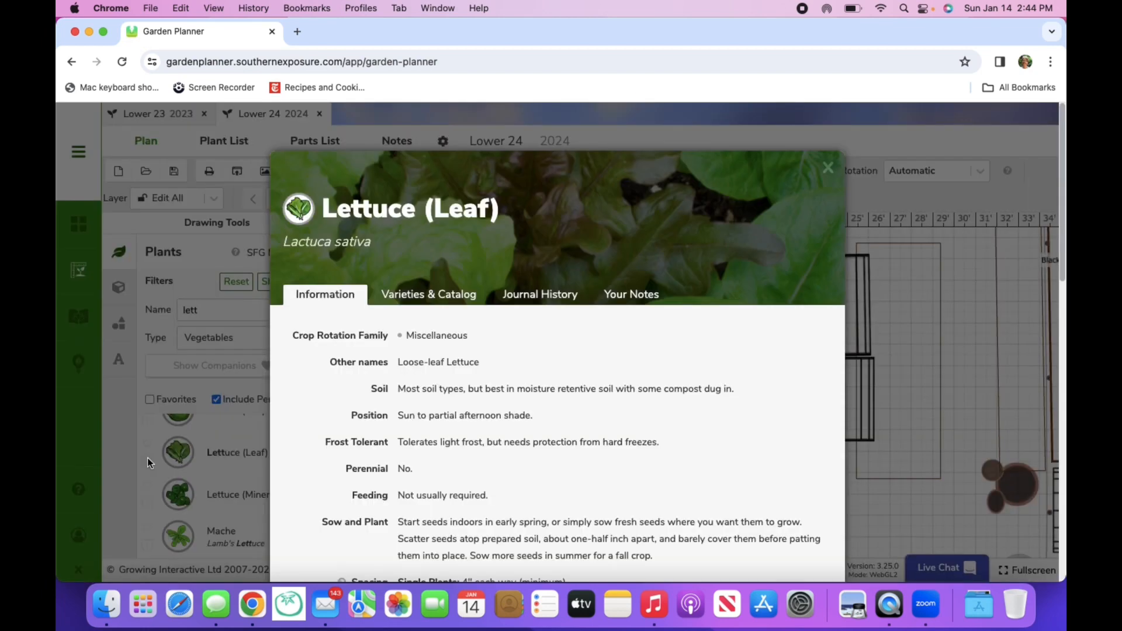
{"action": "scroll", "coordinate": [567, 400], "scroll_direction": "down", "scroll_amount": 5}
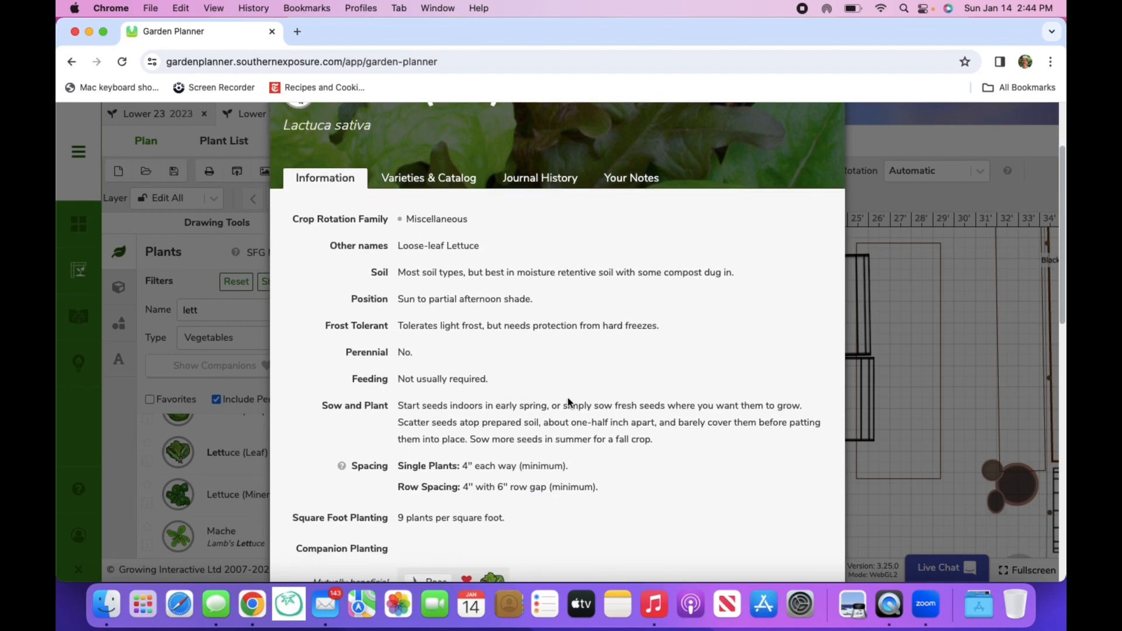
{"action": "scroll", "coordinate": [568, 402], "scroll_direction": "down", "scroll_amount": 8}
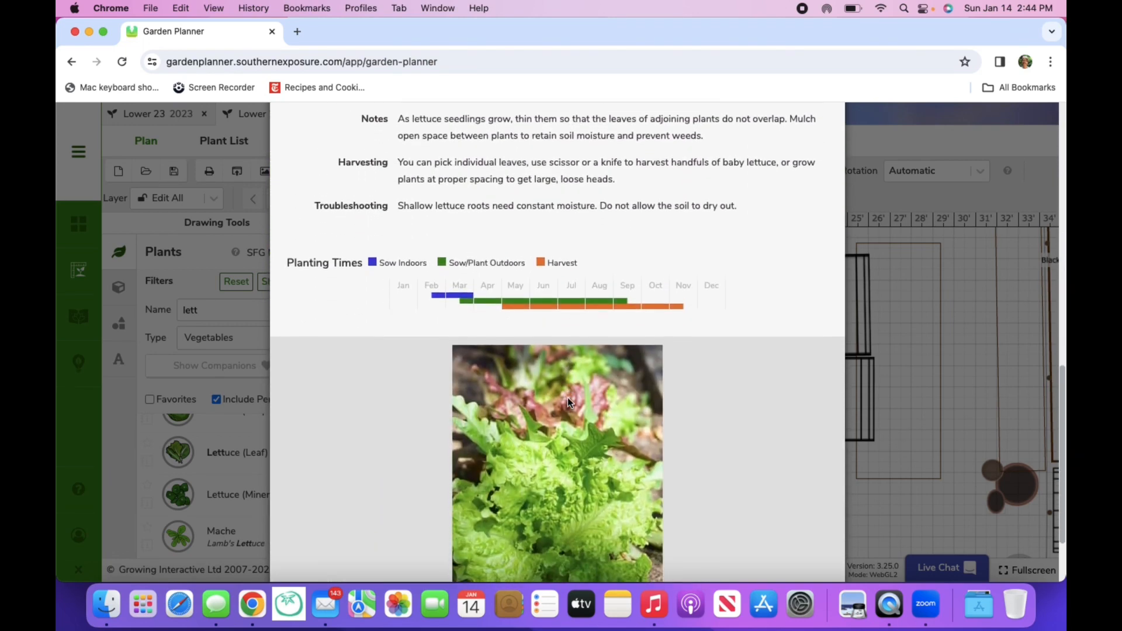
{"action": "scroll", "coordinate": [567, 399], "scroll_direction": "up", "scroll_amount": 3}
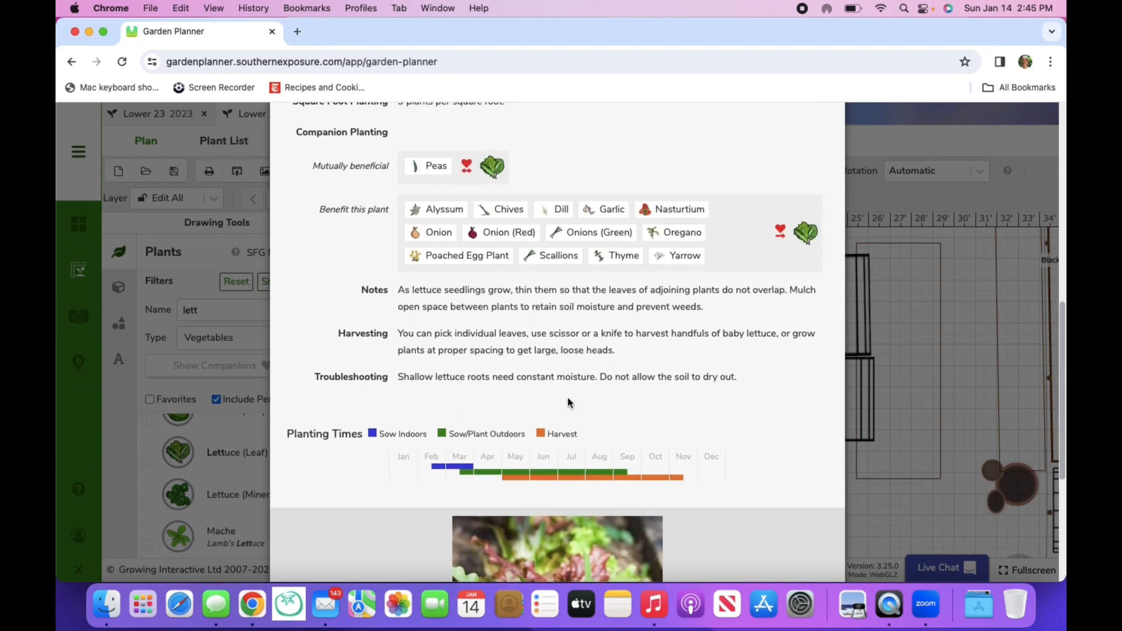
{"action": "scroll", "coordinate": [567, 402], "scroll_direction": "up", "scroll_amount": 1}
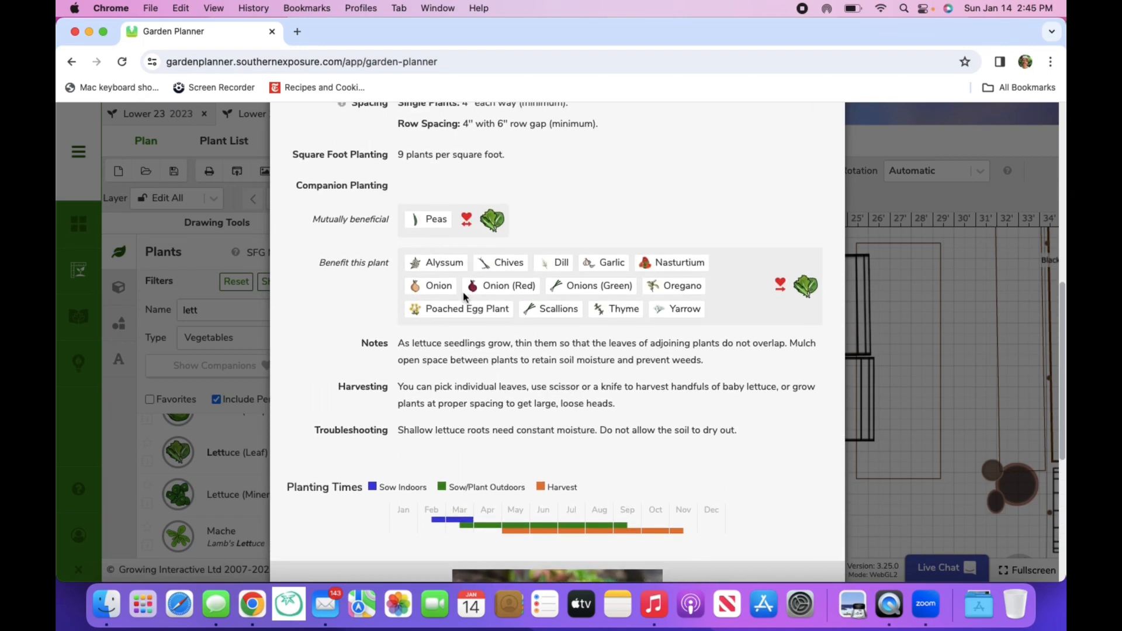
{"action": "scroll", "coordinate": [384, 332], "scroll_direction": "up", "scroll_amount": 5}
{"action": "scroll", "coordinate": [382, 332], "scroll_direction": "up", "scroll_amount": 3}
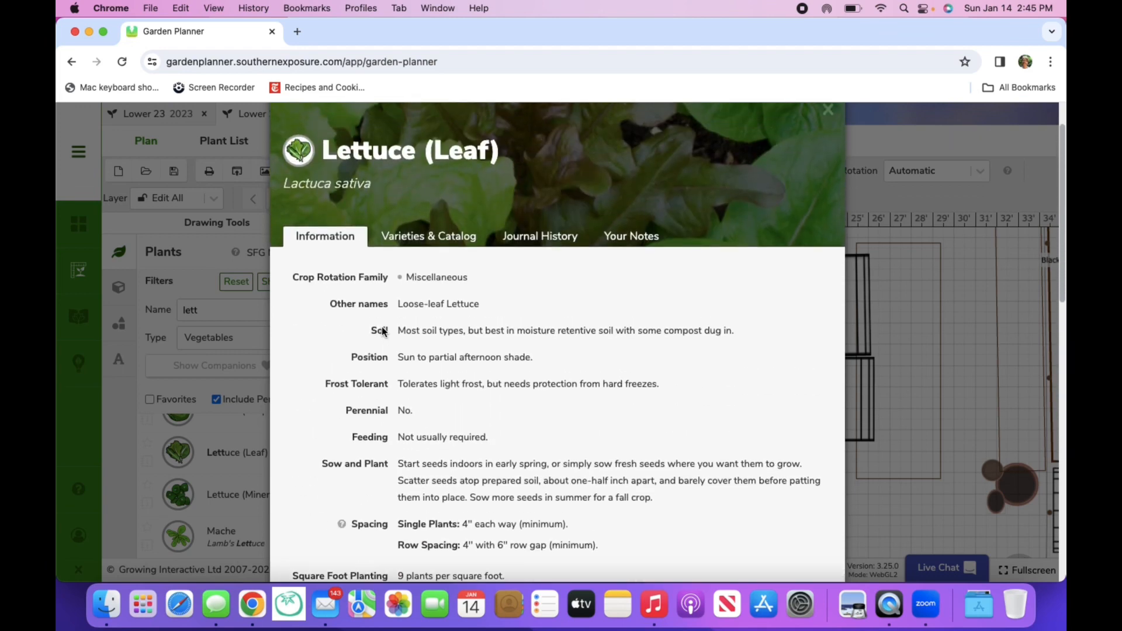
{"action": "left_click", "coordinate": [828, 169]}
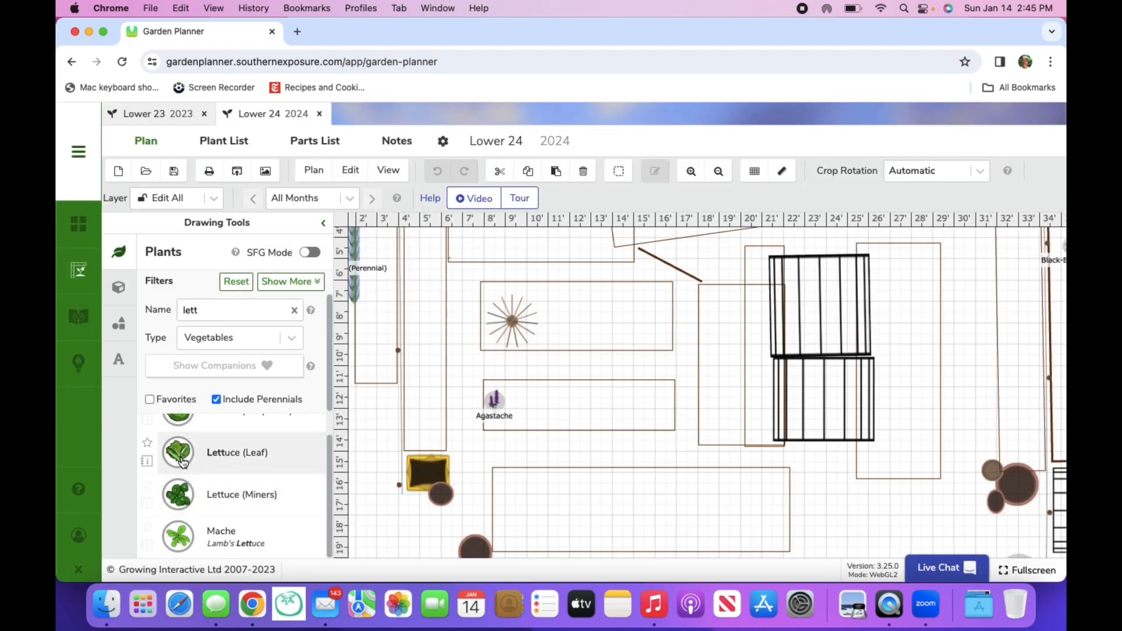
Place a vertical row of leaf lettuce about 3' 5" long at the west end of the large bed below the Agastache bed.
{"action": "left_click_drag", "start_coordinate": [182, 462], "coordinate": [504, 479]}
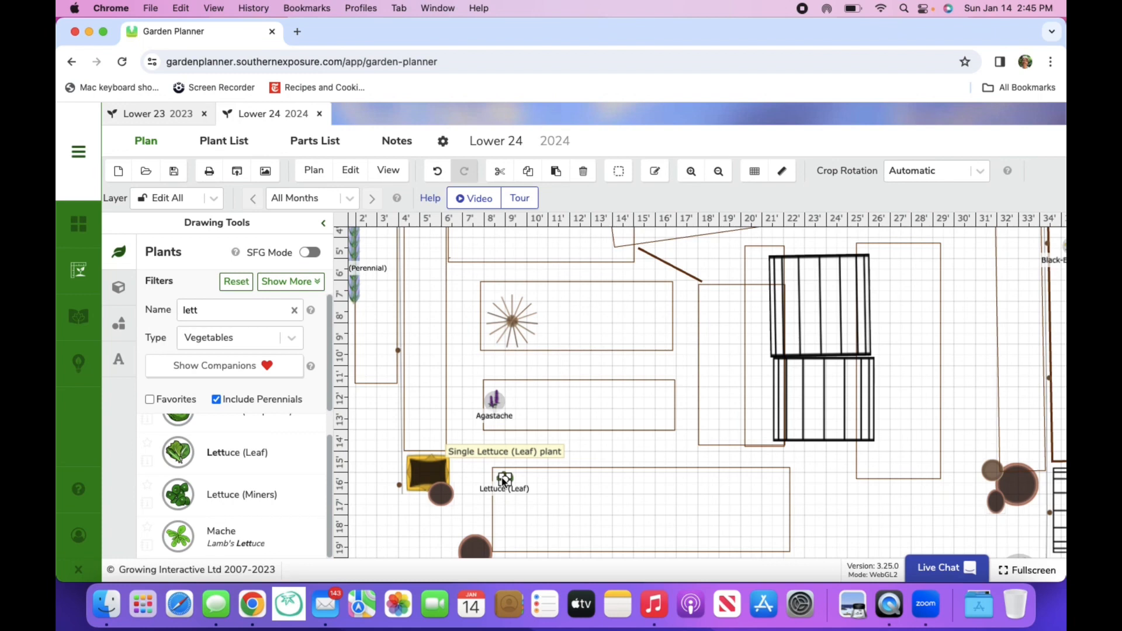
{"action": "mouse_move", "coordinate": [501, 480]}
{"action": "left_mouse_down"}
{"action": "mouse_move", "coordinate": [501, 503]}
{"action": "mouse_move", "coordinate": [509, 483]}
{"action": "mouse_move", "coordinate": [507, 496]}
{"action": "left_mouse_up"}
{"action": "mouse_move", "coordinate": [508, 514]}
{"action": "left_mouse_down"}
{"action": "mouse_move", "coordinate": [508, 542]}
{"action": "mouse_move", "coordinate": [509, 519]}
{"action": "left_mouse_up"}
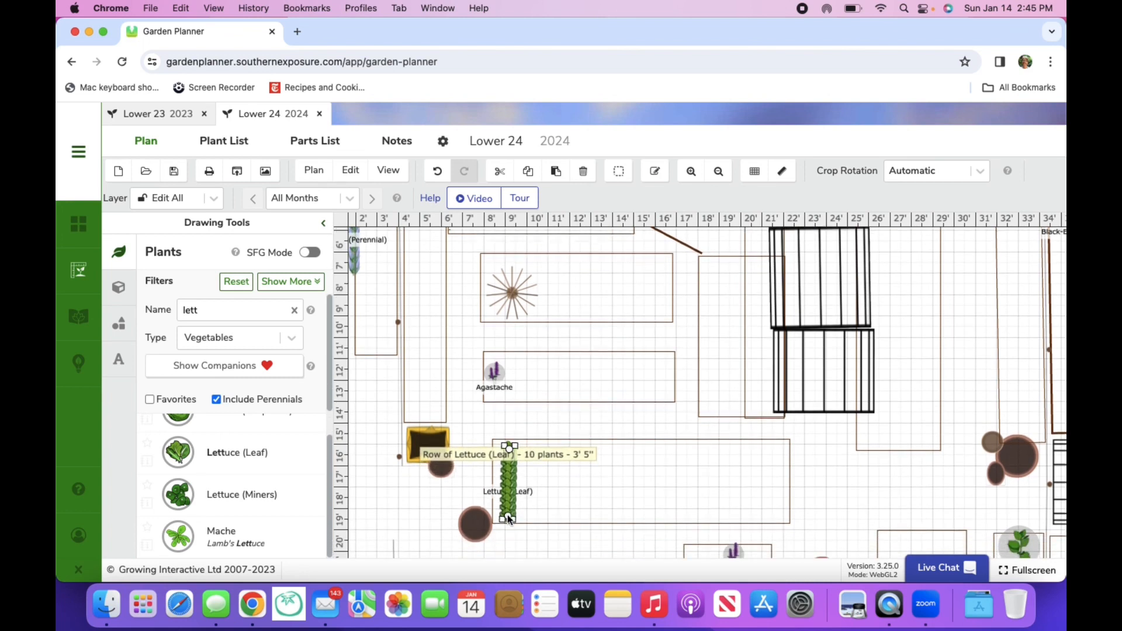
{"action": "left_click_drag", "start_coordinate": [509, 520], "coordinate": [509, 519]}
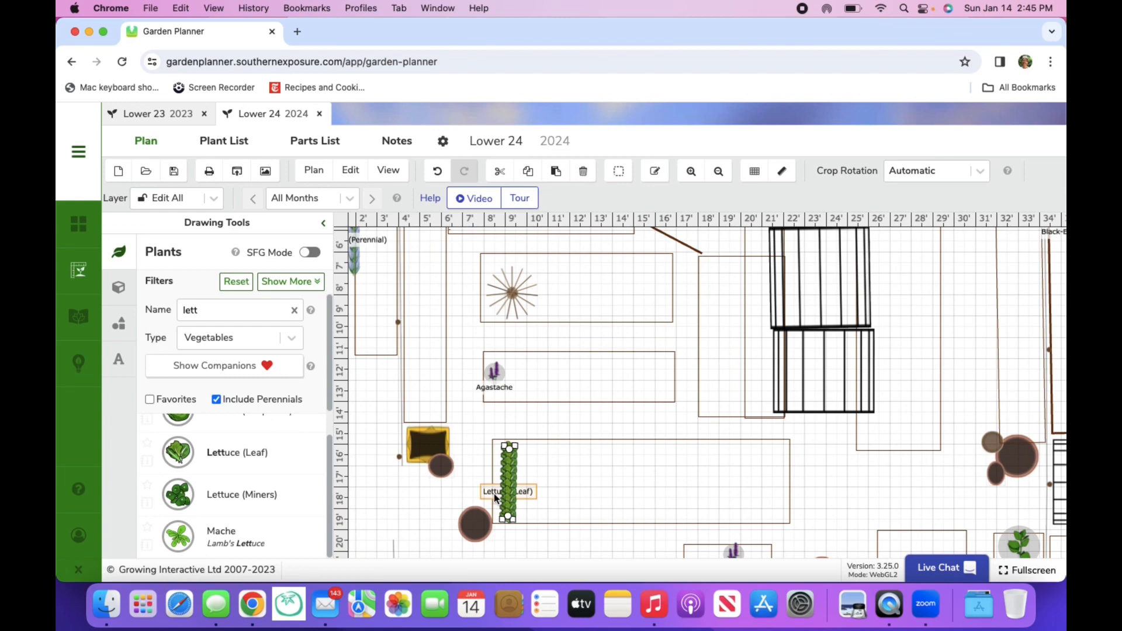
Set the variety of the leaf lettuce row to Drunken Woman.
{"action": "double_click", "coordinate": [494, 498]}
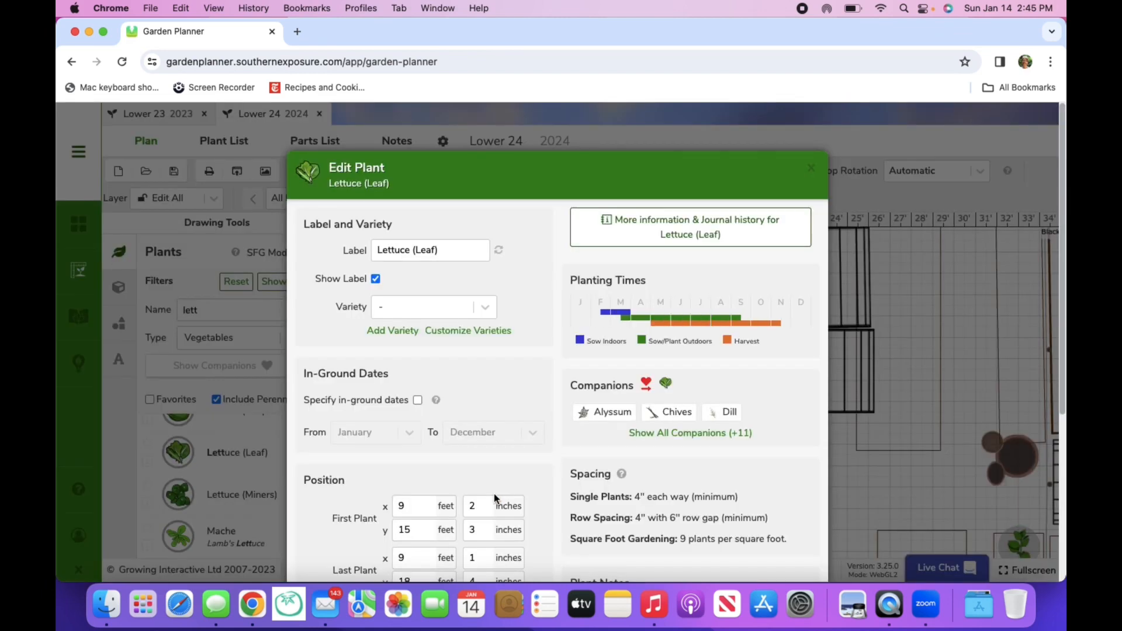
{"action": "left_click", "coordinate": [483, 309]}
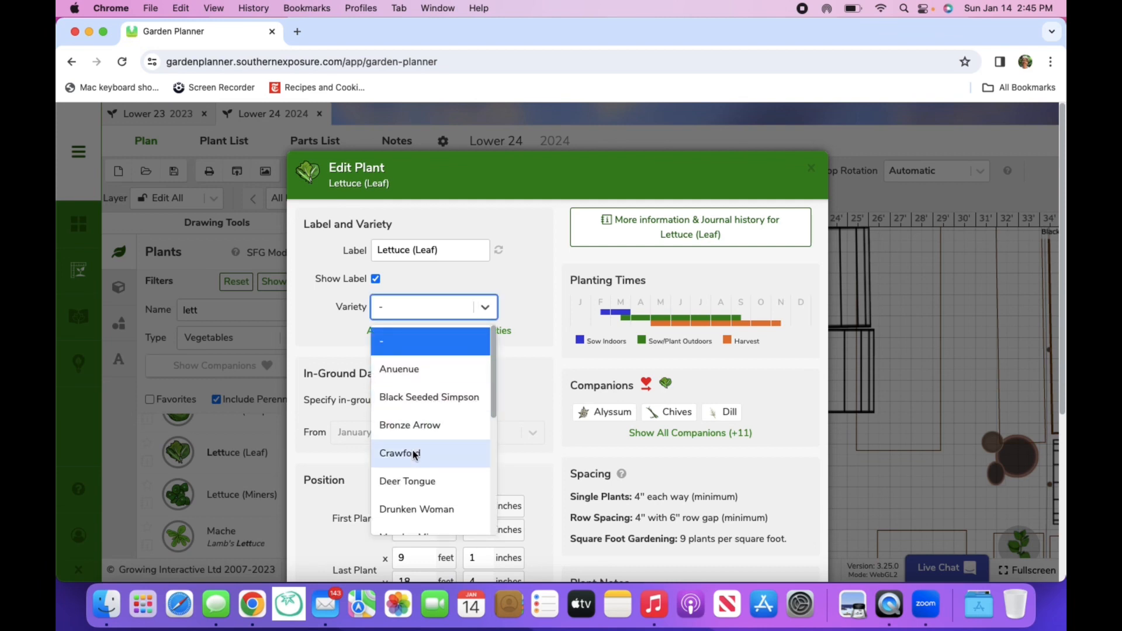
{"action": "left_click", "coordinate": [406, 516]}
{"action": "scroll", "coordinate": [519, 479], "scroll_direction": "down", "scroll_amount": 5}
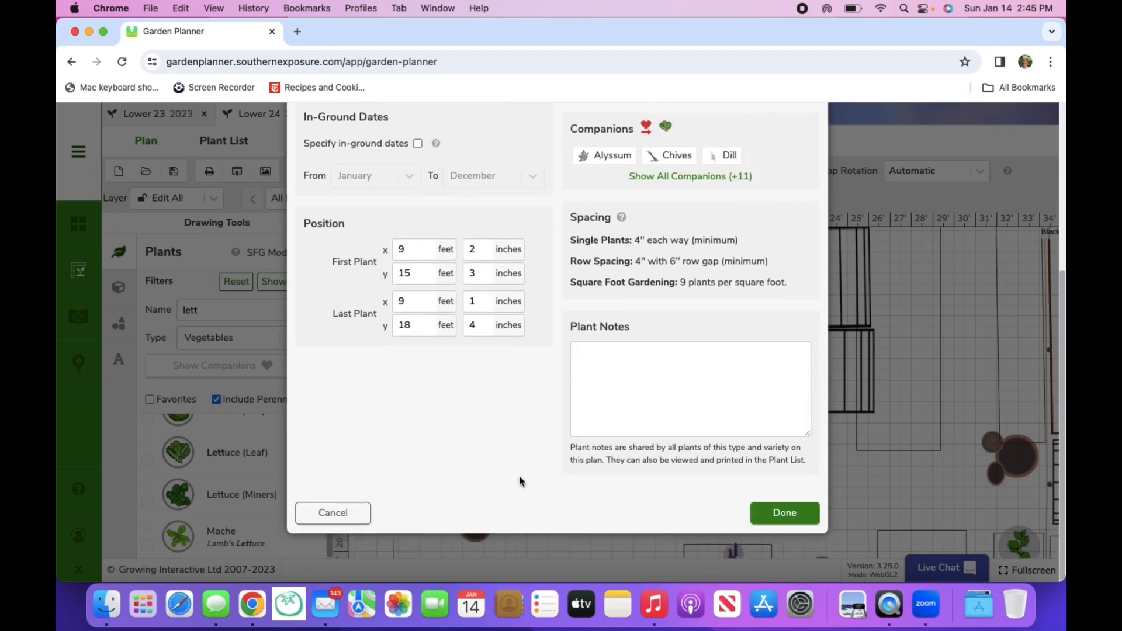
{"action": "left_click", "coordinate": [776, 513]}
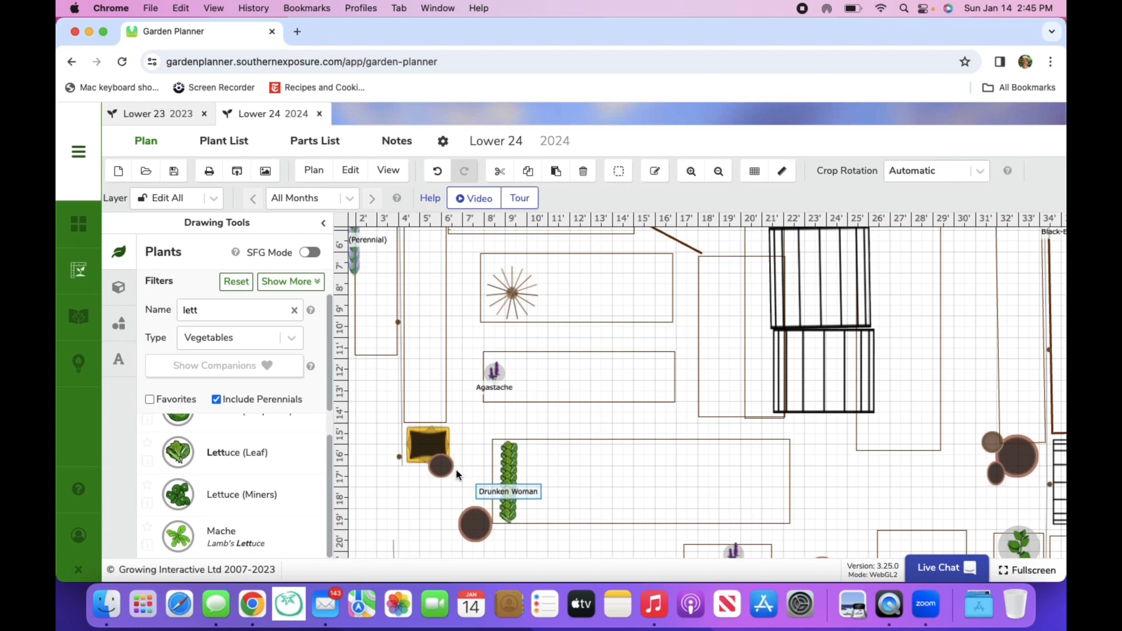
Move the small round container slightly upward so it overlaps the yellow-framed planter more.
{"action": "mouse_move", "coordinate": [449, 469]}
{"action": "left_mouse_down"}
{"action": "mouse_move", "coordinate": [446, 484]}
{"action": "mouse_move", "coordinate": [446, 453]}
{"action": "left_mouse_up"}
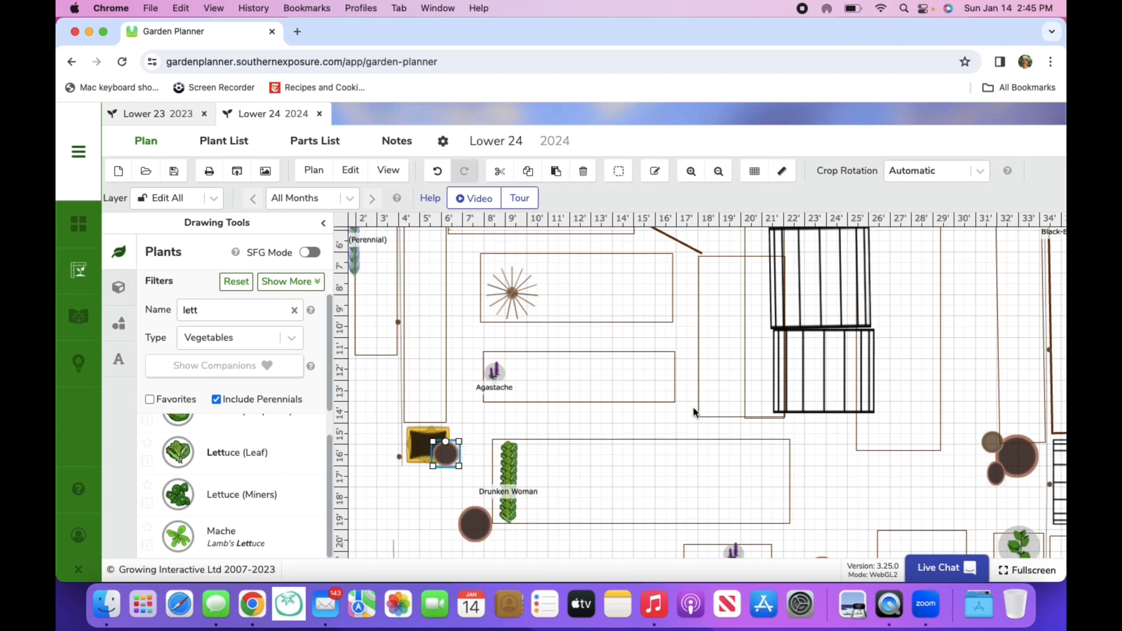
{"action": "mouse_move", "coordinate": [678, 420]}
{"action": "left_mouse_down"}
{"action": "mouse_move", "coordinate": [662, 462]}
{"action": "mouse_move", "coordinate": [670, 434]}
{"action": "left_mouse_up"}
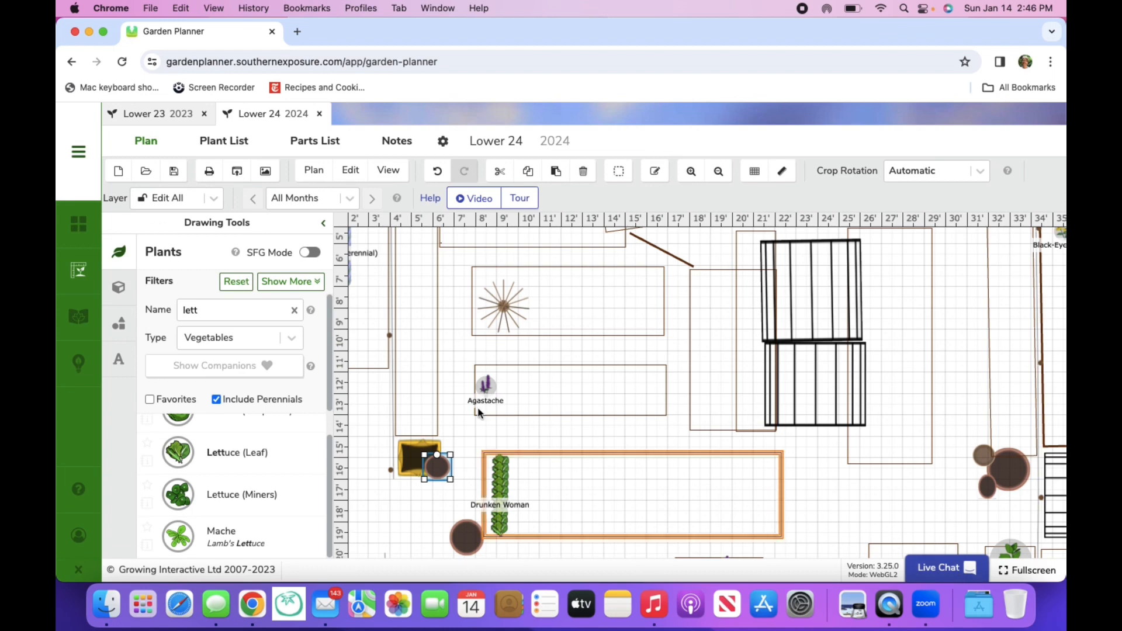
Open the Garden Guru section and browse its seasonal videos, guides and articles.
{"action": "left_click", "coordinate": [79, 364]}
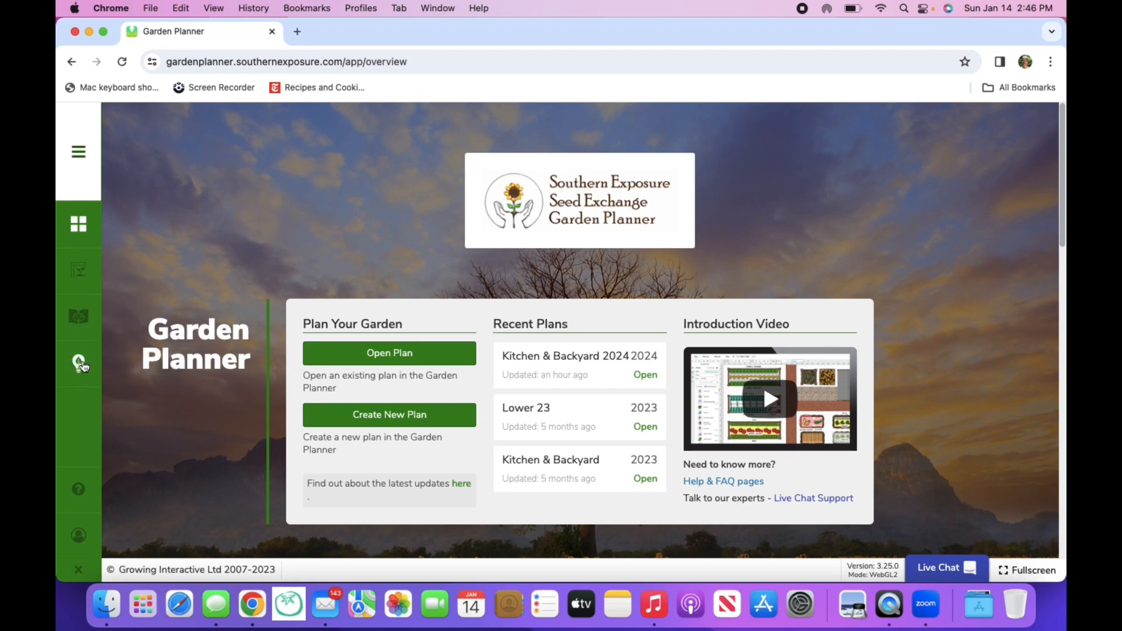
{"action": "left_click", "coordinate": [81, 363]}
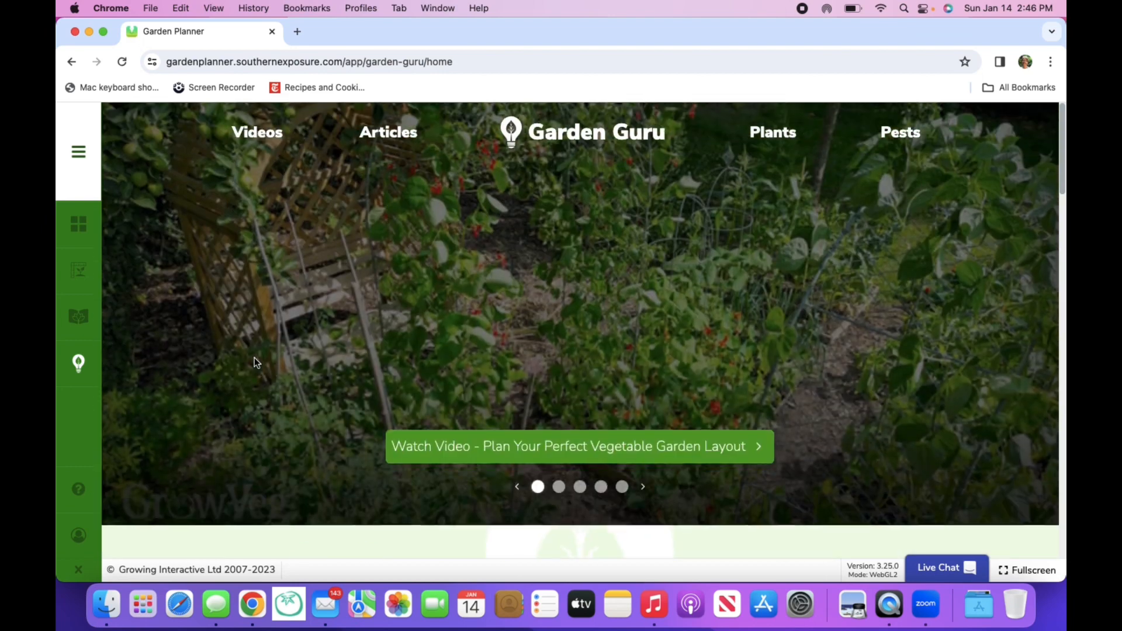
{"action": "scroll", "coordinate": [481, 333], "scroll_direction": "down", "scroll_amount": 7}
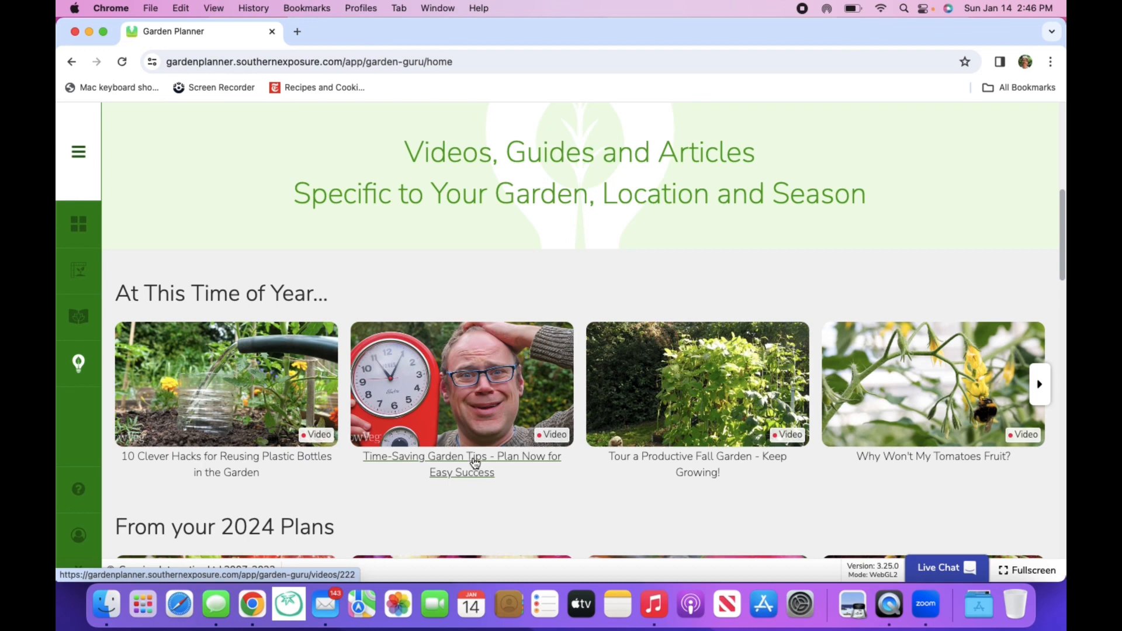
{"action": "scroll", "coordinate": [486, 495], "scroll_direction": "down", "scroll_amount": 3}
{"action": "scroll", "coordinate": [486, 495], "scroll_direction": "down", "scroll_amount": 1}
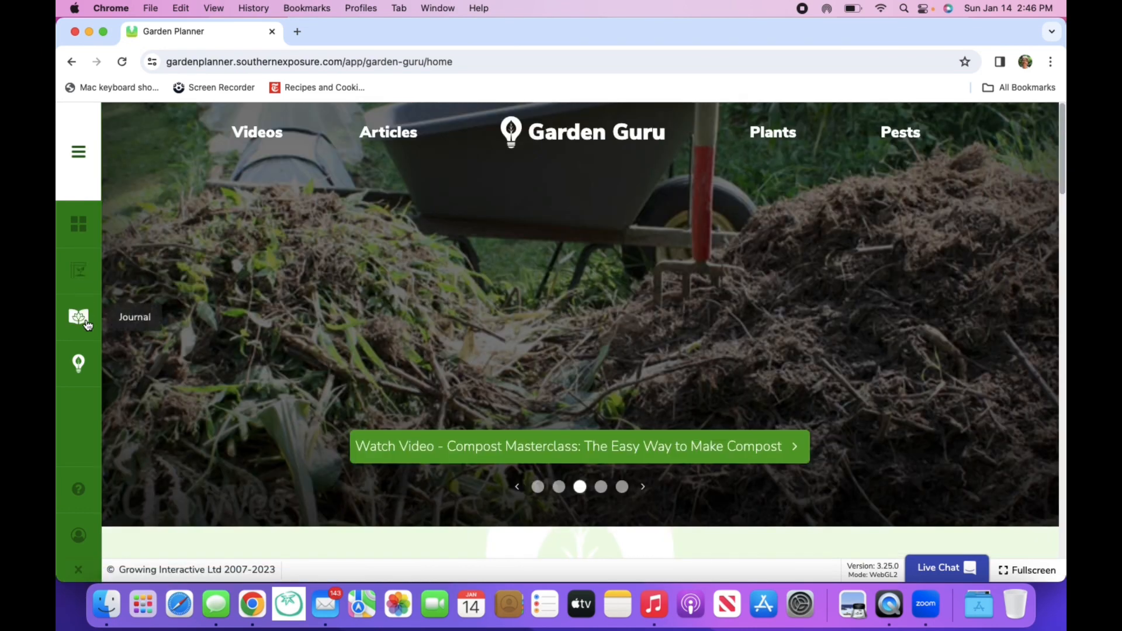
Open the garden journal, switch it to 2023 and view the entries for the week of January 21st to 27th.
{"action": "left_click", "coordinate": [86, 323]}
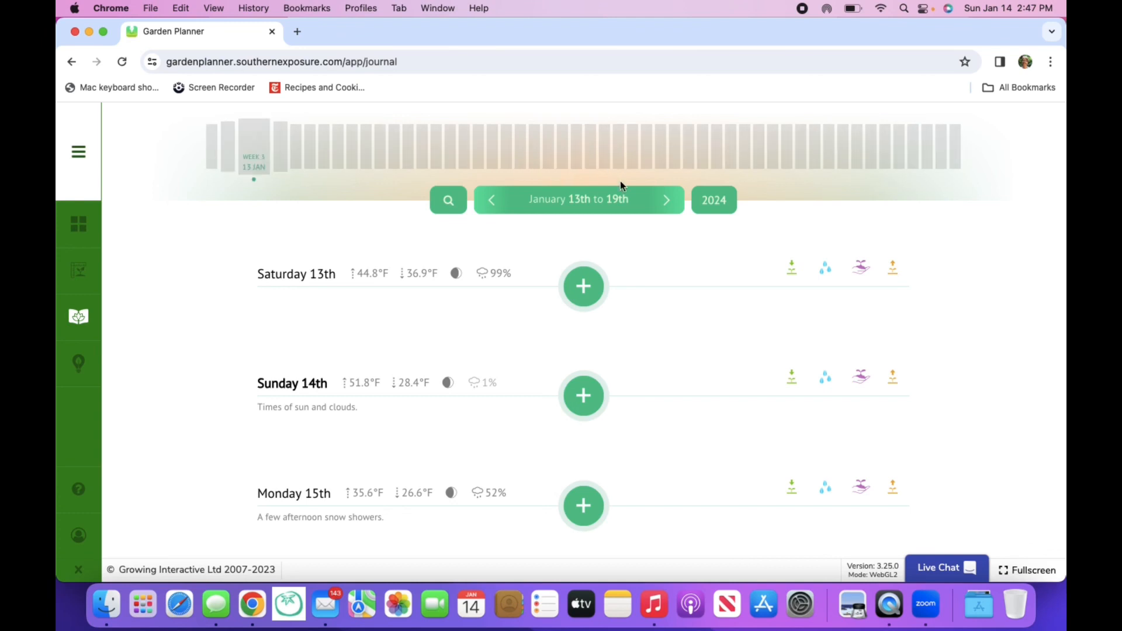
{"action": "left_click", "coordinate": [711, 211]}
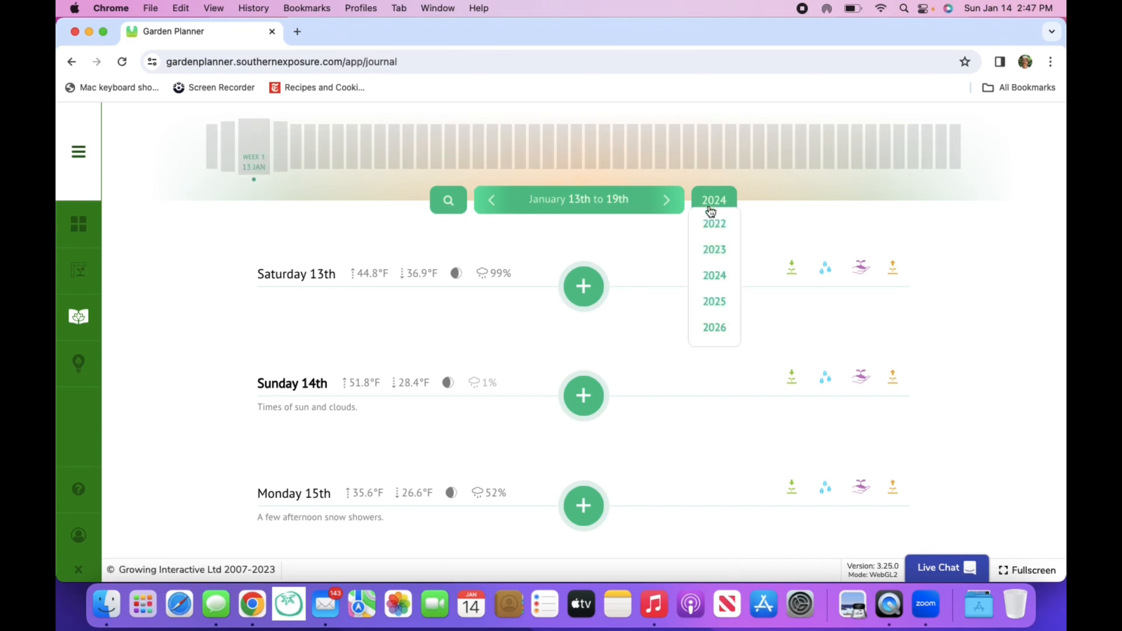
{"action": "left_click", "coordinate": [713, 251]}
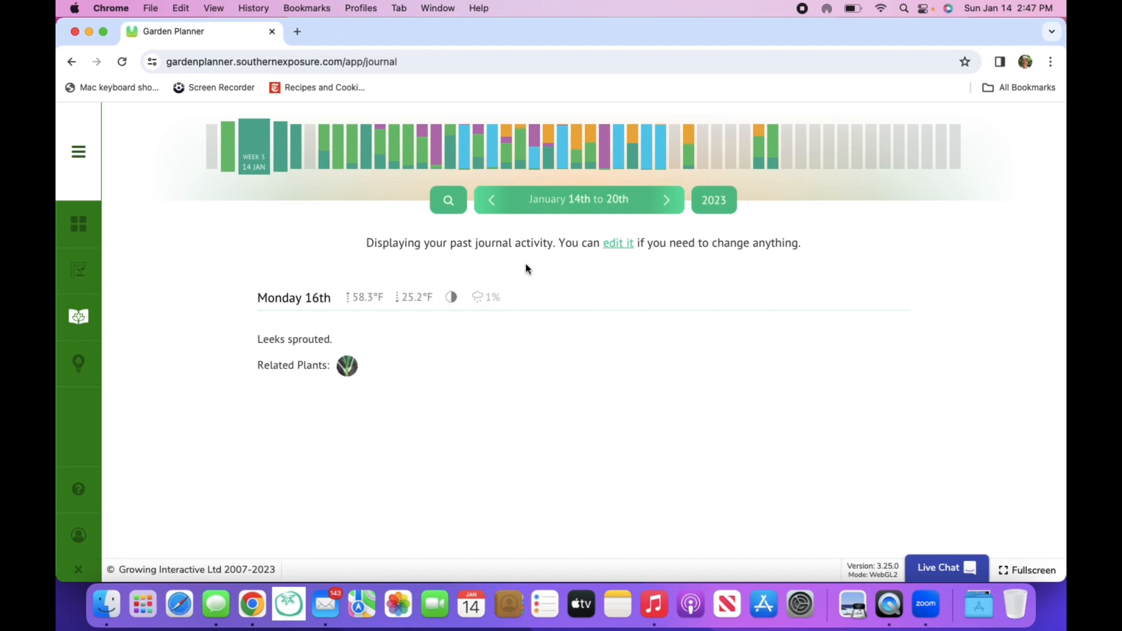
{"action": "left_click", "coordinate": [667, 202]}
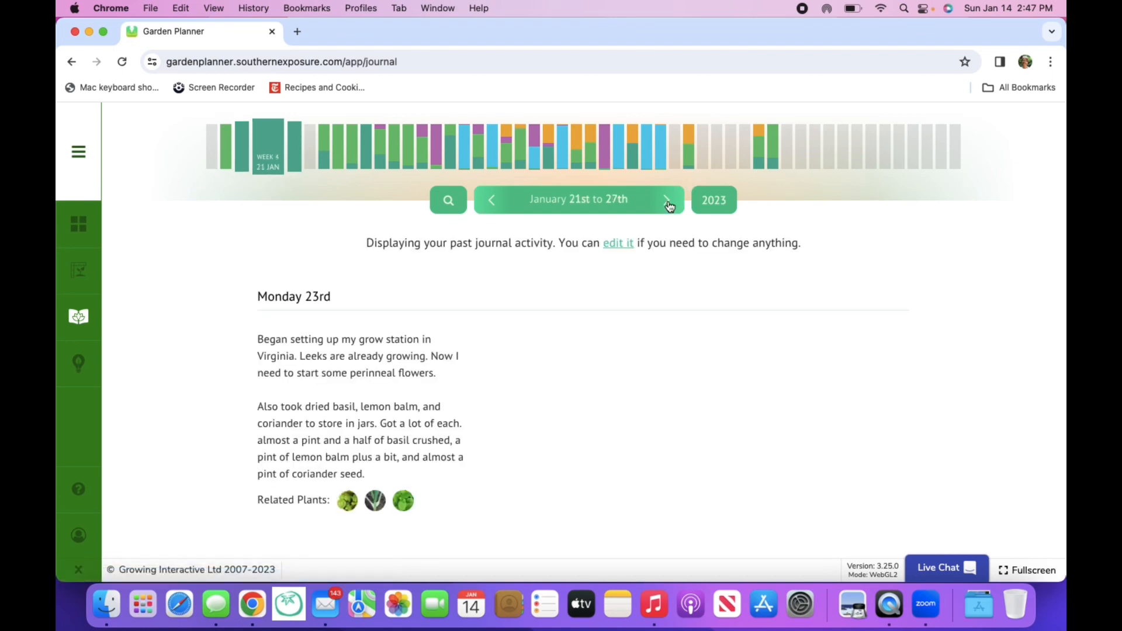